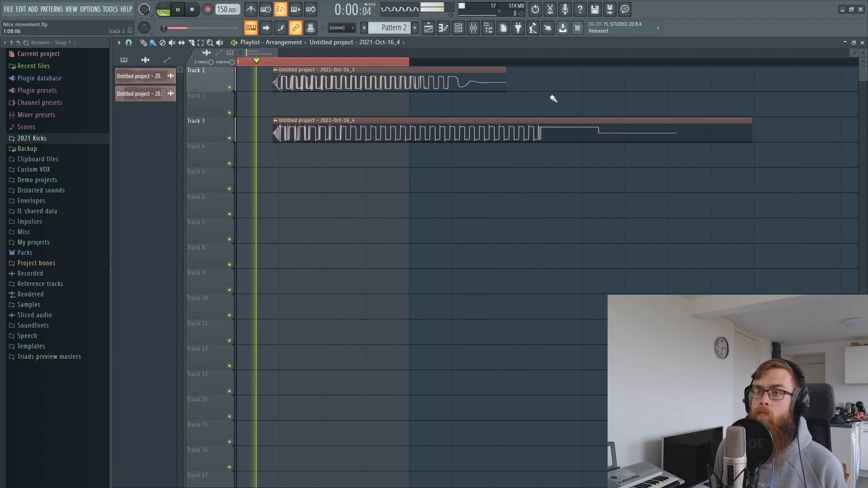
Open the mixer and play the Oct-16_3 kick layer with the Oct-16_4 layer muted.
key(space)
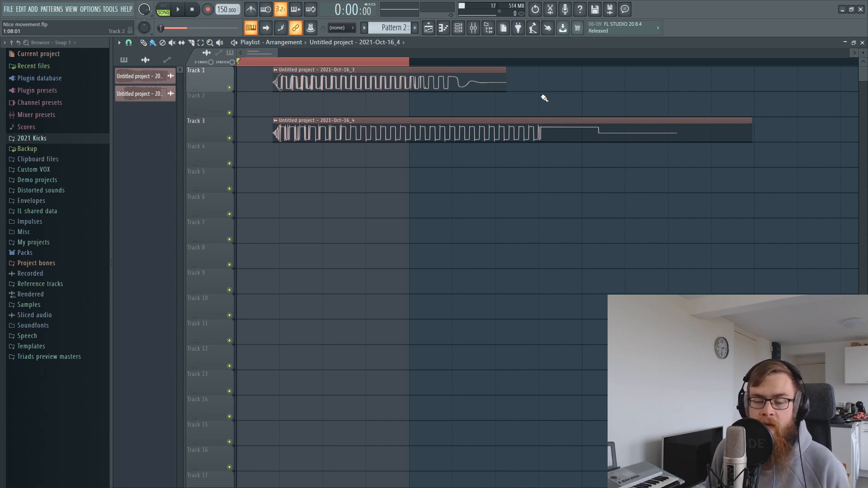
click(474, 28)
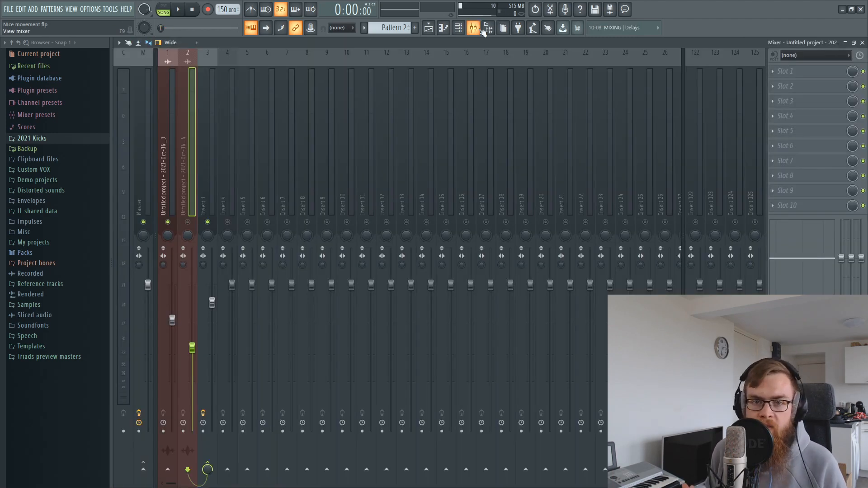
click(429, 28)
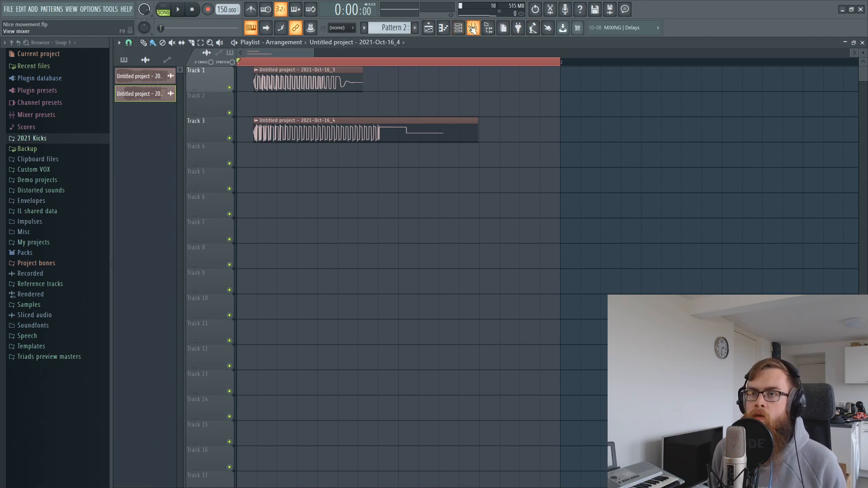
click(473, 28)
key(space)
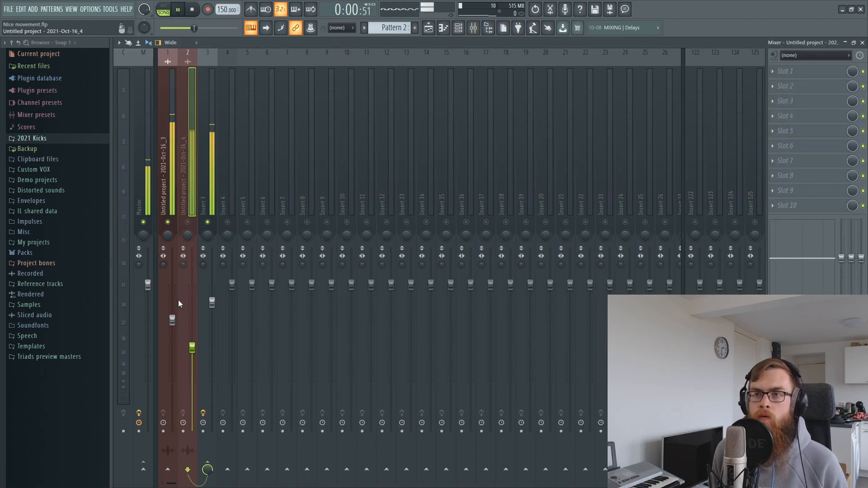
key(space)
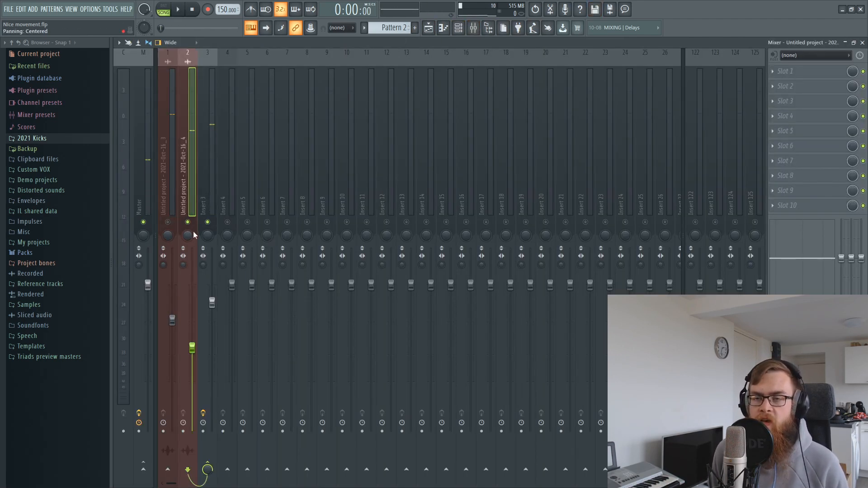
Compare the two kick layers by playing each one alone, and leave both mixer tracks unmuted.
key(space)
key(space)
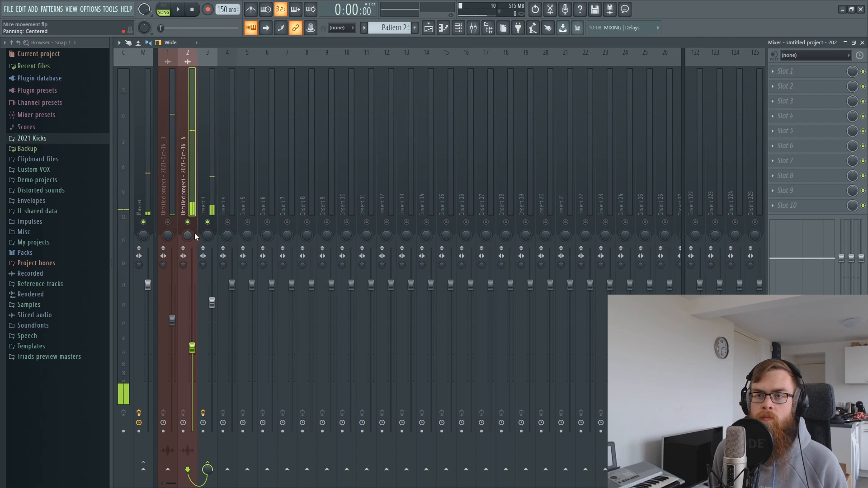
click(167, 222)
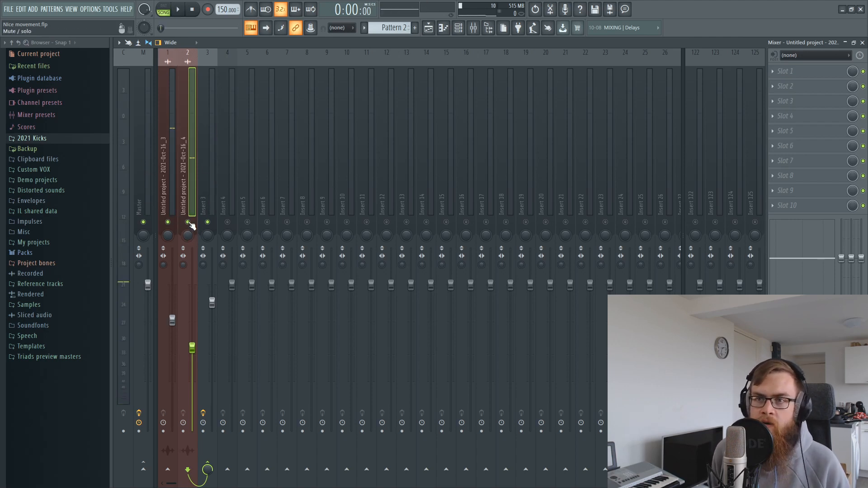
click(188, 223)
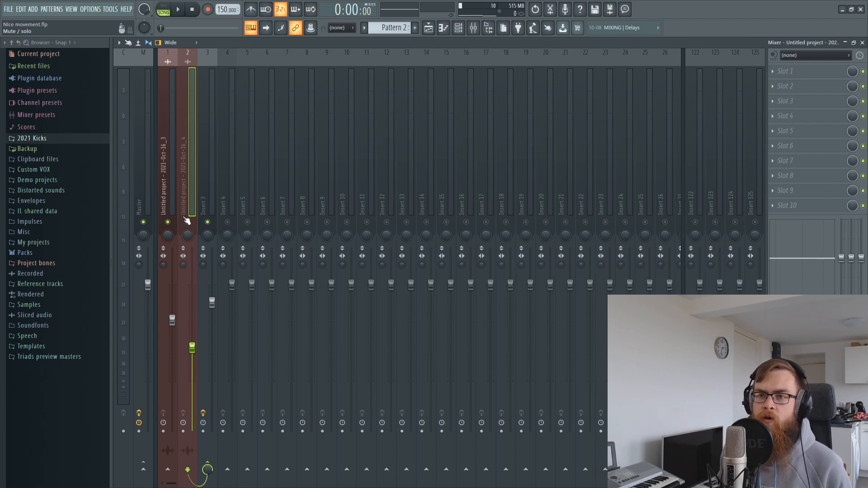
key(space)
key(space)
click(168, 222)
click(187, 222)
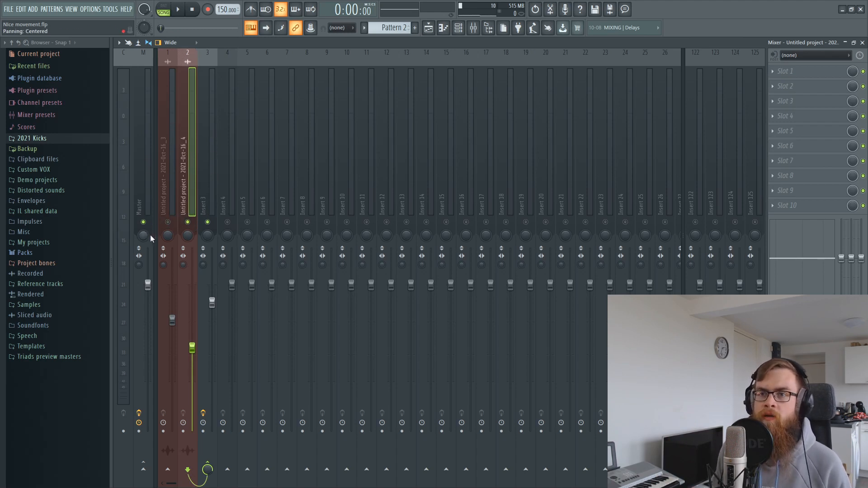
key(space)
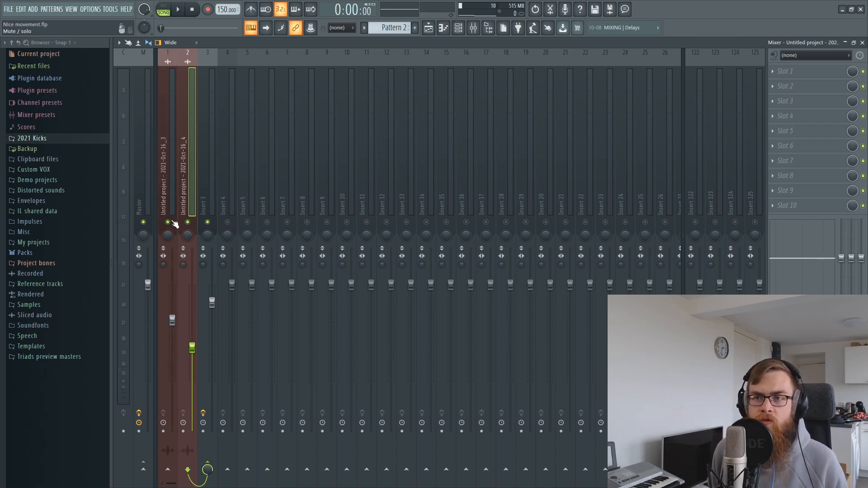
Examine the beginning of the Track 3 clip's waveform in the playlist.
click(428, 29)
scroll(260, 72, up, 2)
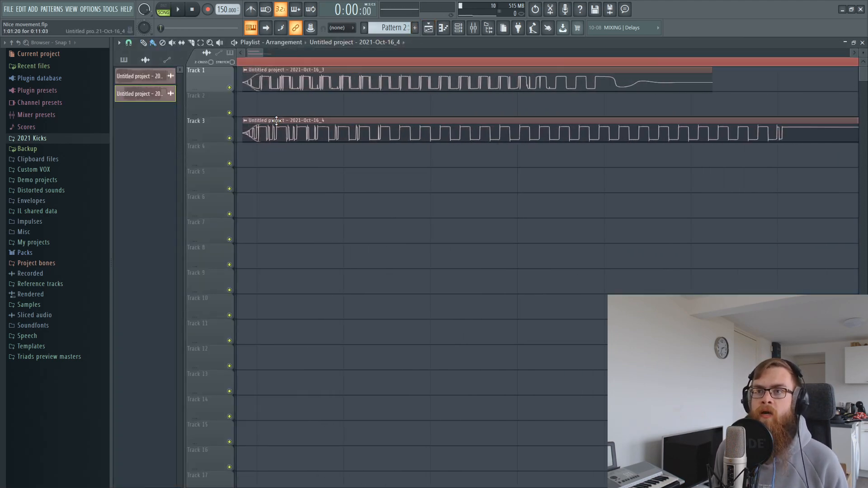
mouse_move(276, 120)
mouse_down()
mouse_move(274, 70)
mouse_move(276, 120)
mouse_up()
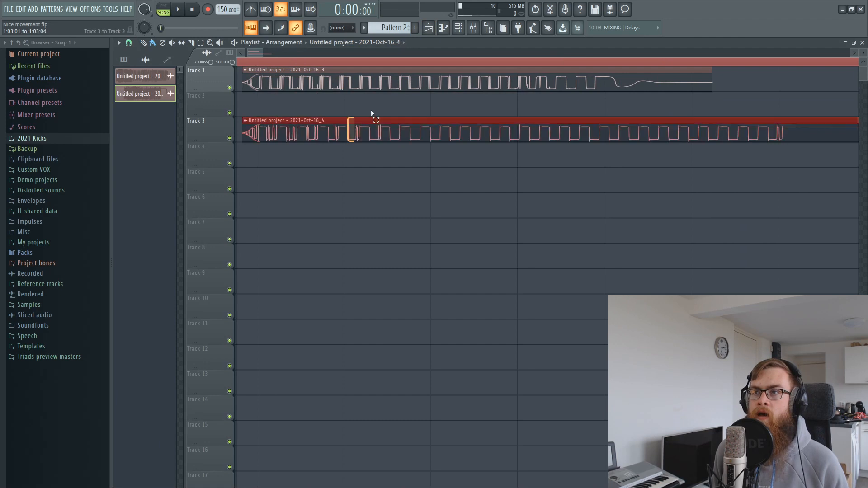
Open the Shade plugin on mixer Insert 3 and examine its EQ bands and LFO settings.
key(F9)
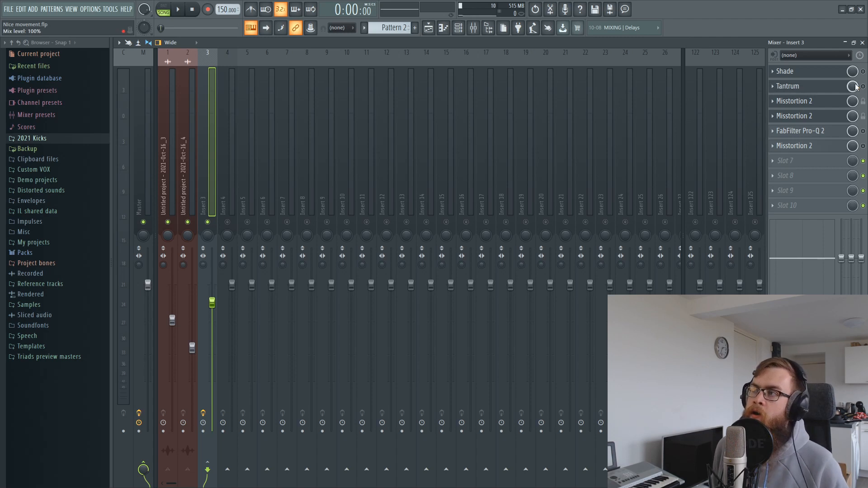
click(811, 73)
drag(493, 75, 449, 56)
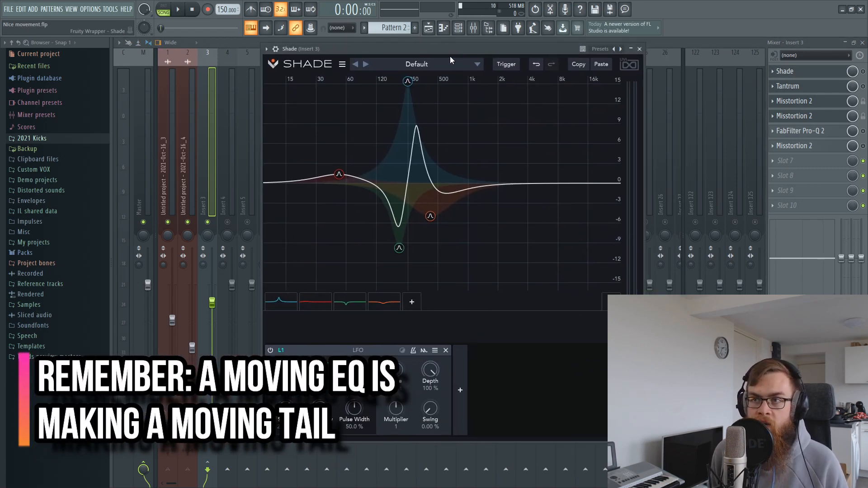
click(208, 222)
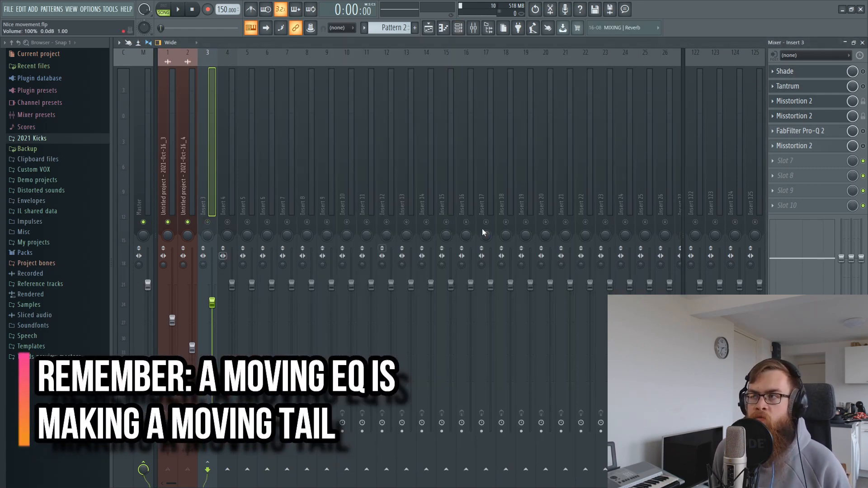
click(795, 71)
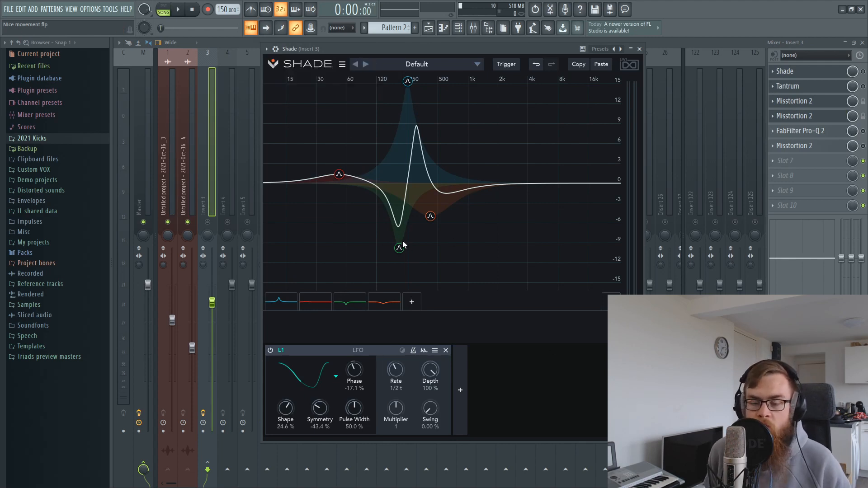
Enable Shade on Insert 3 and play the kick through it.
click(833, 75)
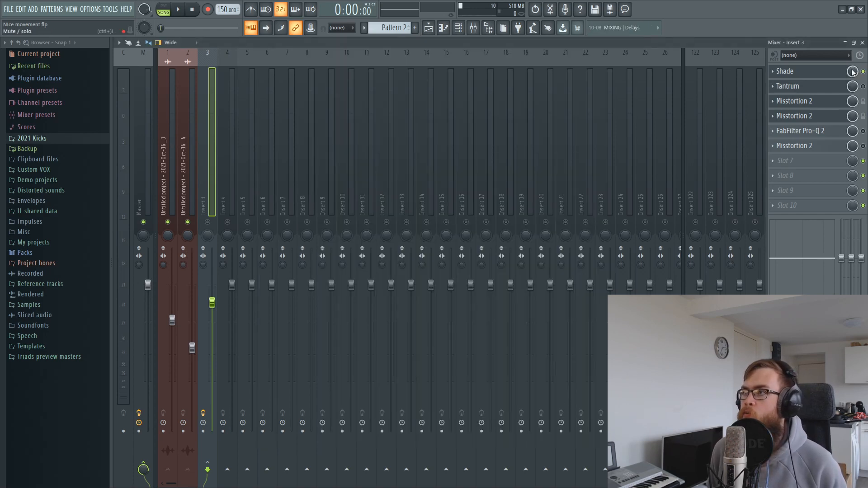
click(834, 80)
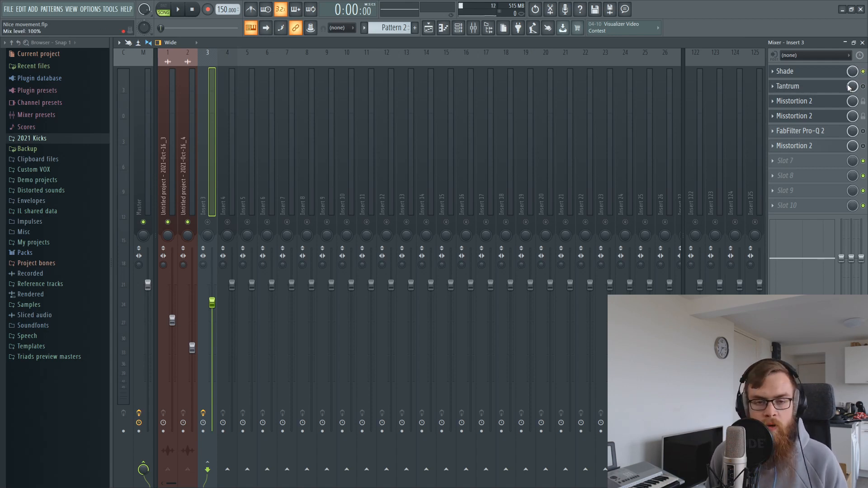
key(space)
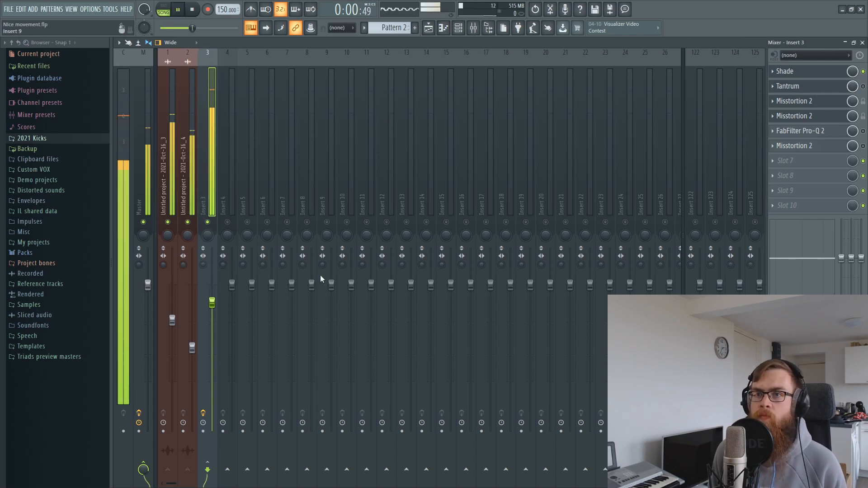
key(space)
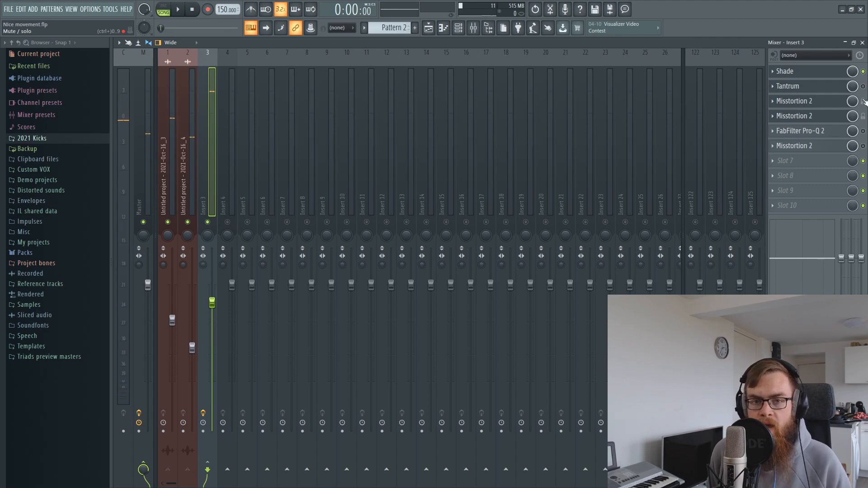
Enable Tantrum on Insert 3 in addition to Shade, view its settings and play the kick.
click(863, 86)
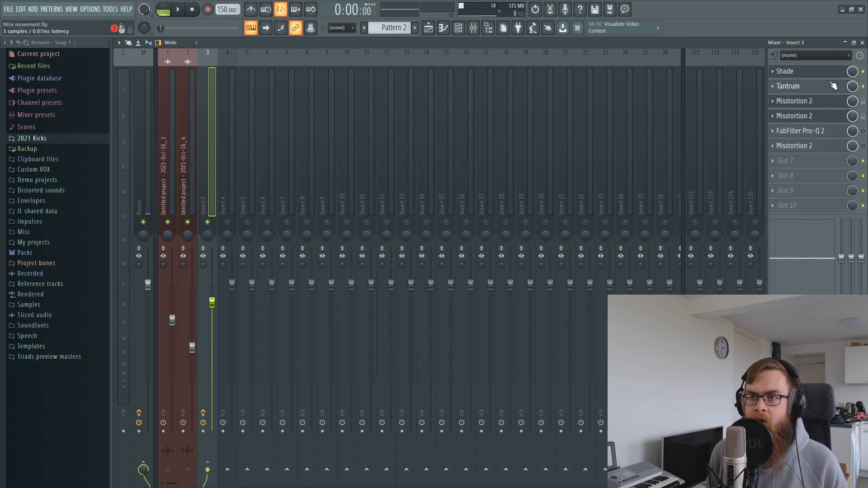
click(833, 86)
click(834, 86)
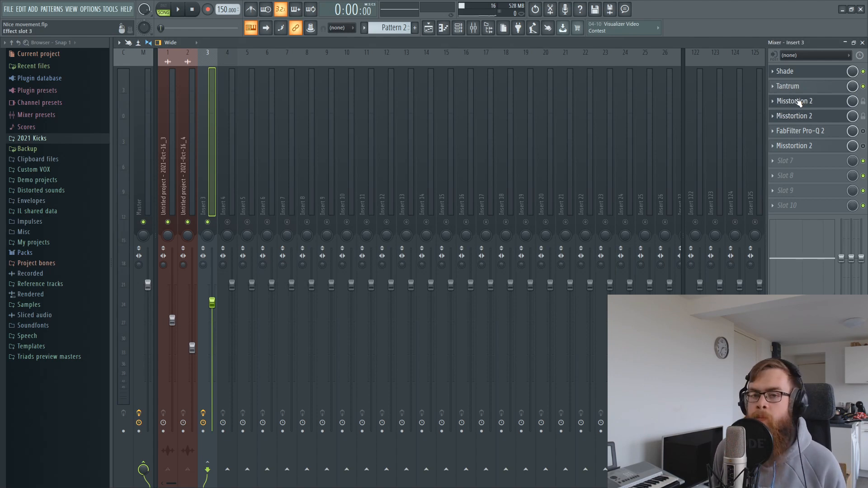
key(space)
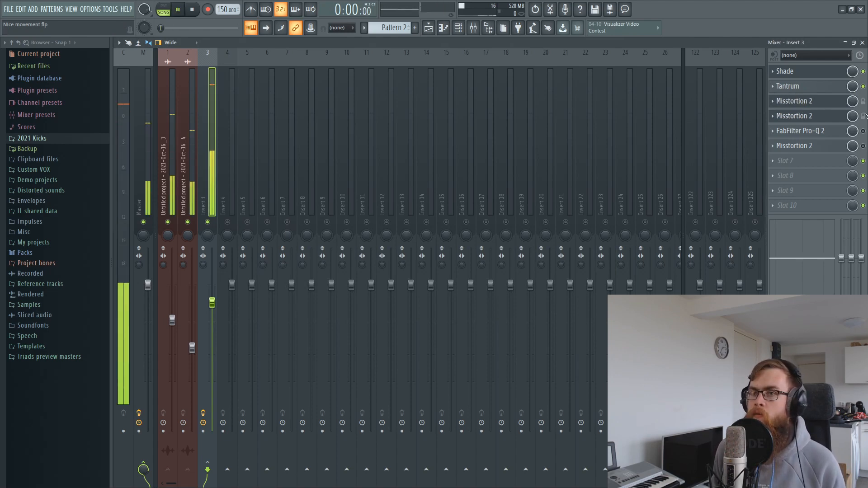
key(space)
Bypass Tantrum and enable the two Misstortion 2 instances in slots 3 and 4 instead, viewing their settings.
click(796, 86)
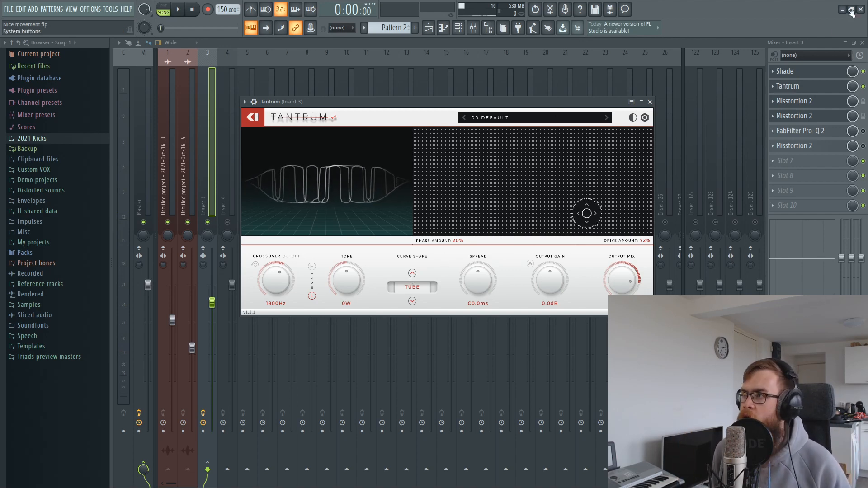
click(864, 86)
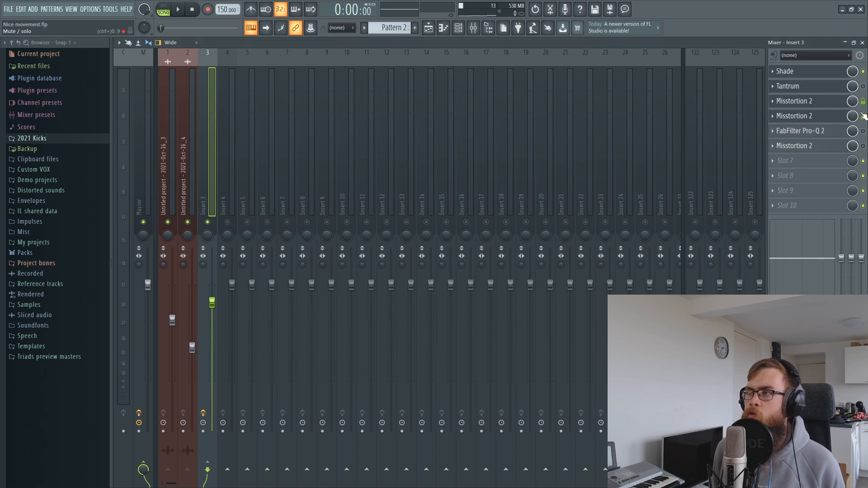
click(834, 105)
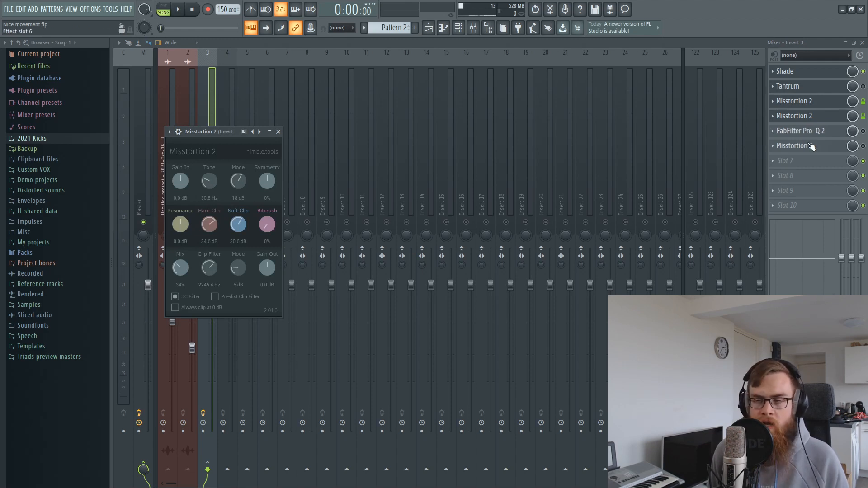
Enable FabFilter Pro-Q 2 and the slot 6 Misstortion 2 on Insert 3, play the kick and view both plugins' settings.
key(space)
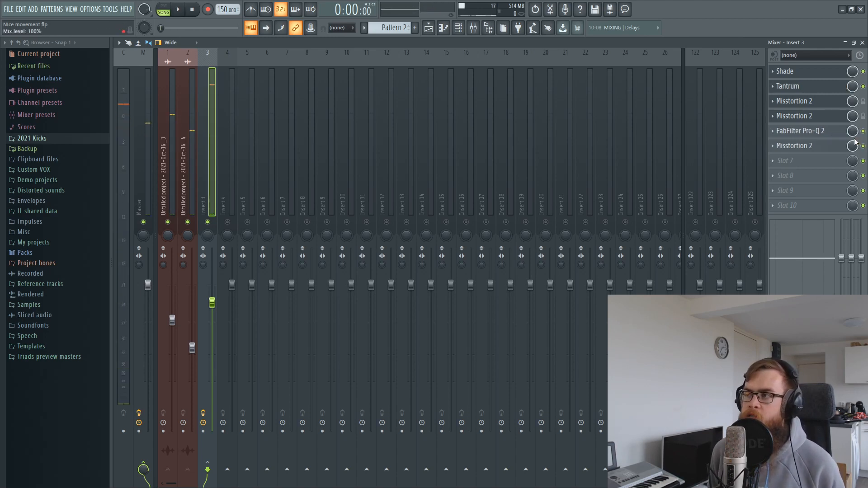
click(830, 131)
click(821, 130)
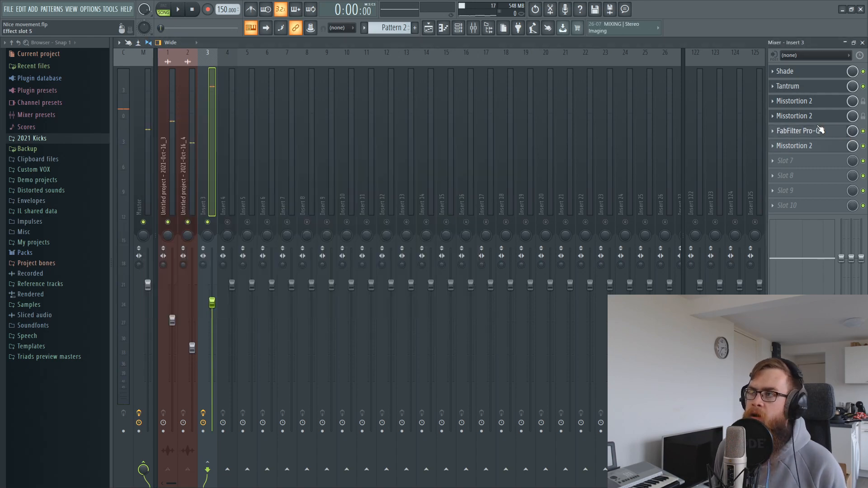
click(820, 131)
click(810, 146)
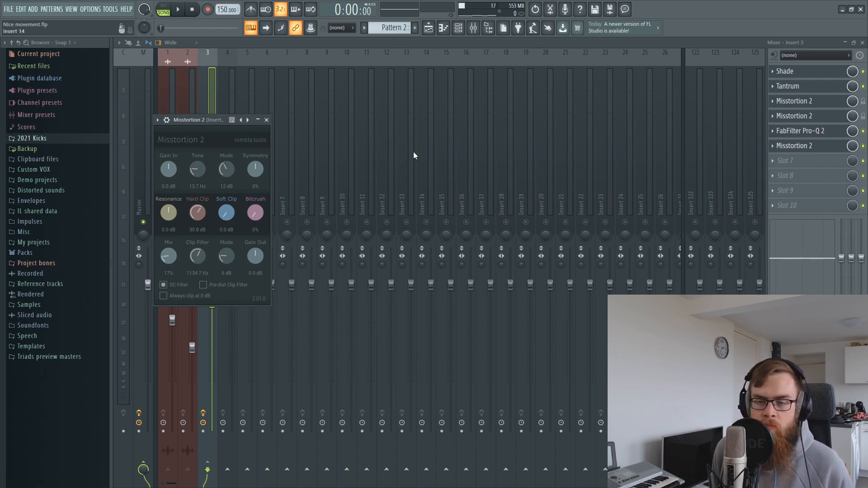
Set the playlist's loop selection to the first beat and play the kick, with the mixer open.
click(428, 28)
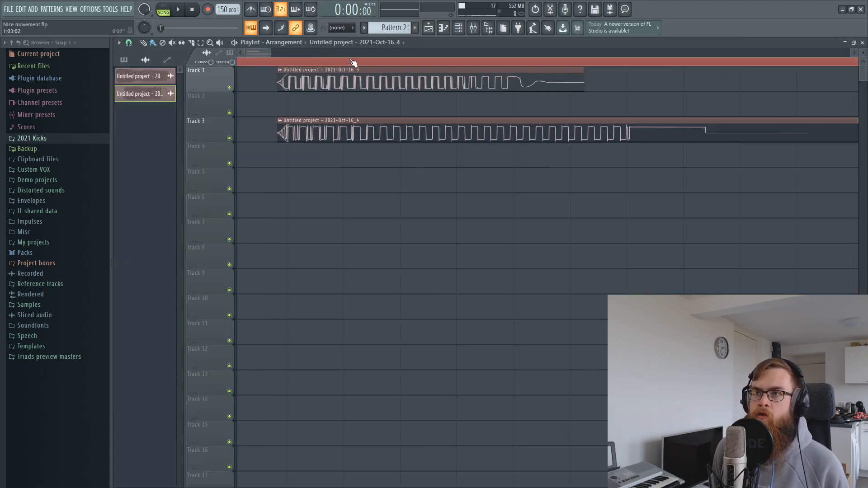
click(353, 63)
drag(464, 63, 19, 100)
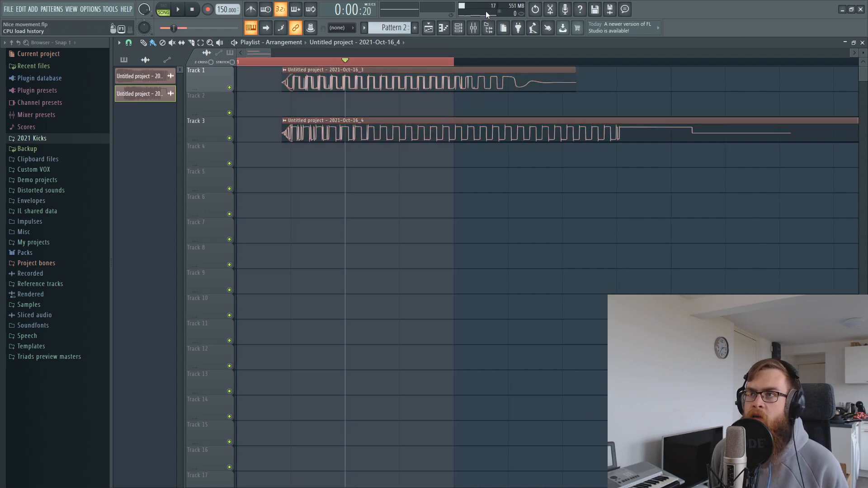
key(space)
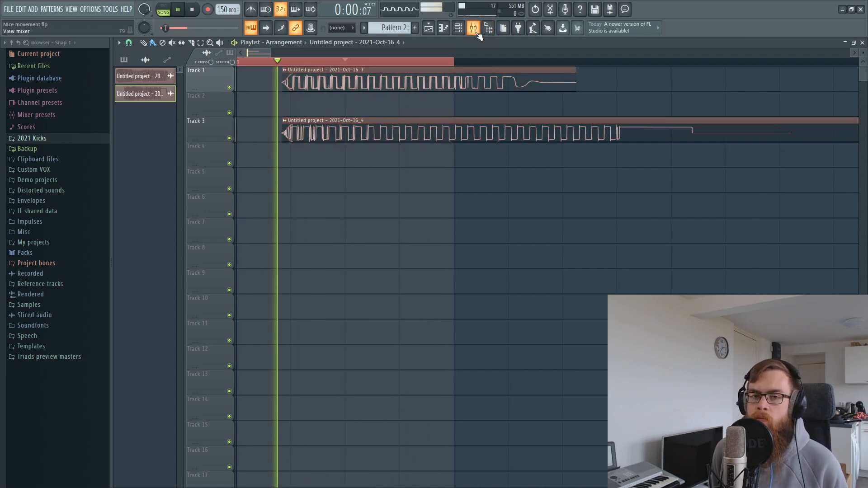
click(473, 28)
key(space)
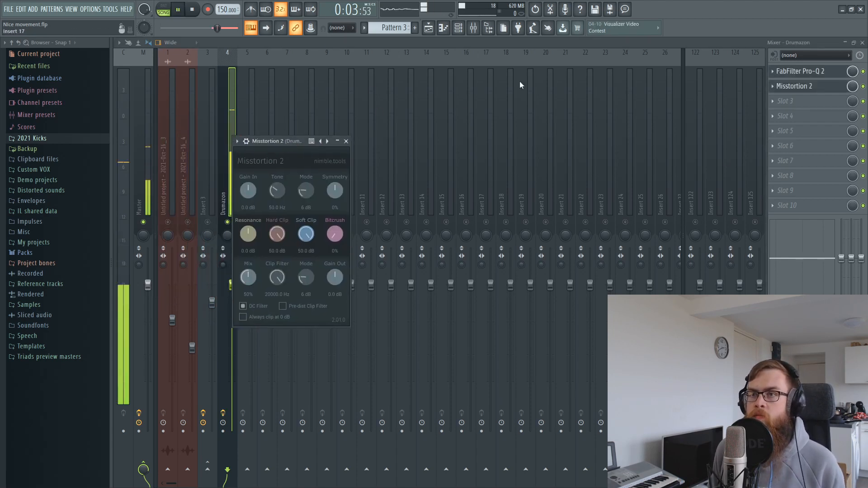
Add a boosted Bell band to the FabFilter Pro-Q 2 on the Drumazon mixer track and adjust its Q.
click(803, 72)
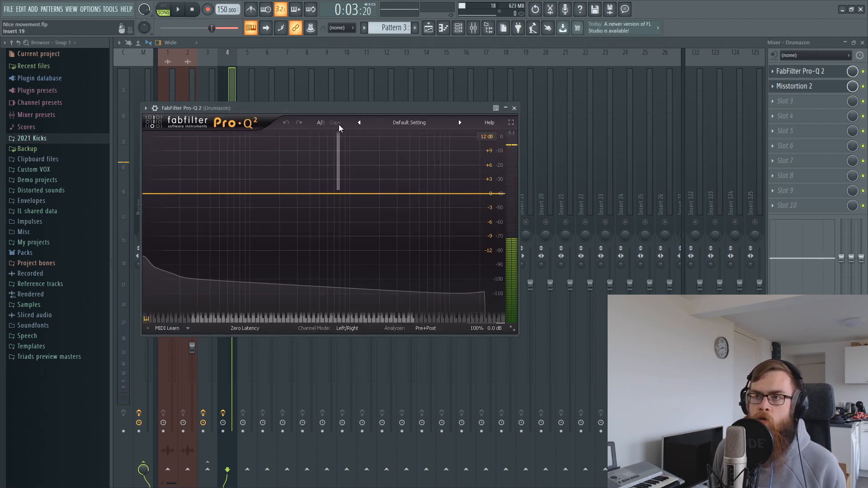
drag(339, 193, 318, 144)
scroll(335, 166, up, 6)
key(space)
scroll(318, 143, down, 5)
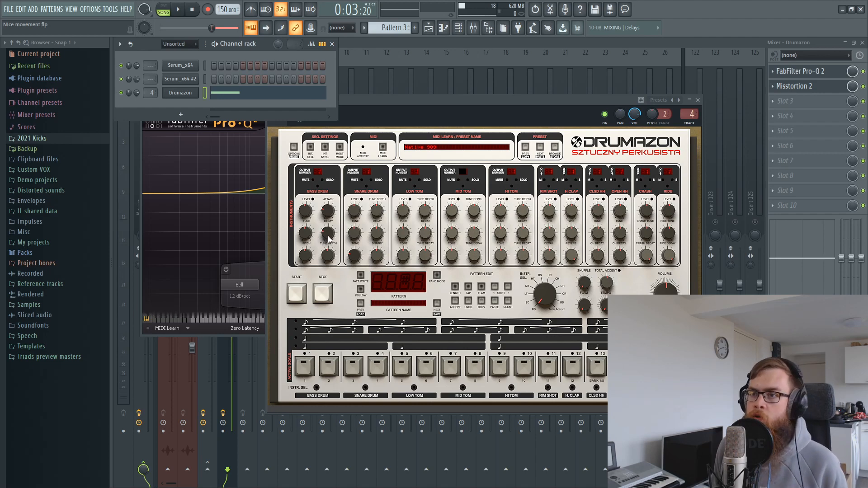
Adjust the Bass Drum Decay in Drumazon while playing the kick, and close the plugin to return to the EQ.
drag(329, 240, 329, 232)
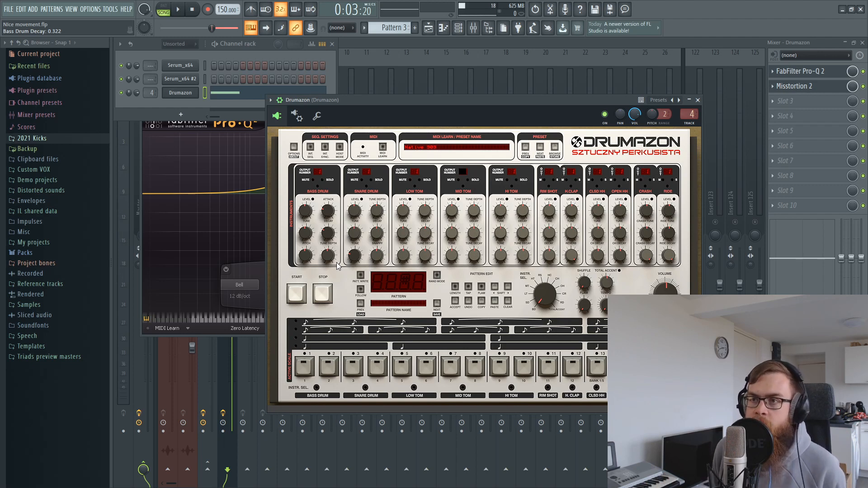
key(space)
mouse_move(329, 232)
mouse_down()
mouse_move(330, 209)
mouse_move(306, 234)
mouse_move(322, 203)
mouse_move(329, 216)
mouse_move(311, 230)
mouse_up()
key(space)
drag(490, 100, 487, 110)
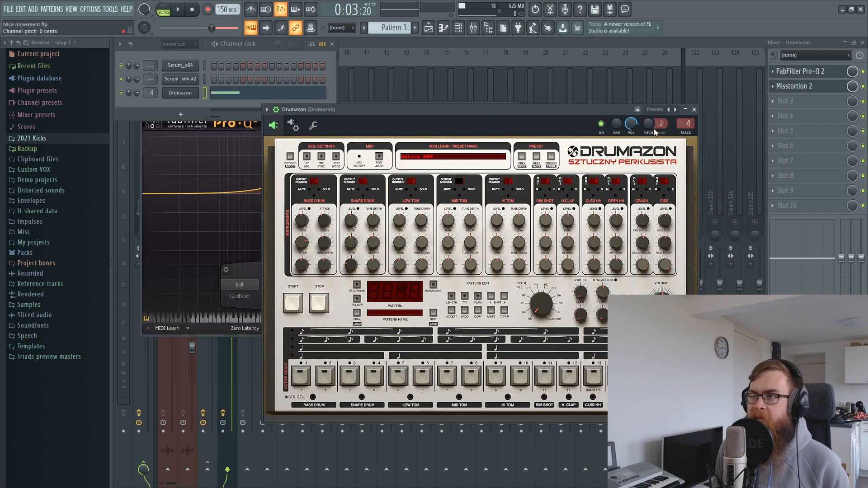
click(694, 109)
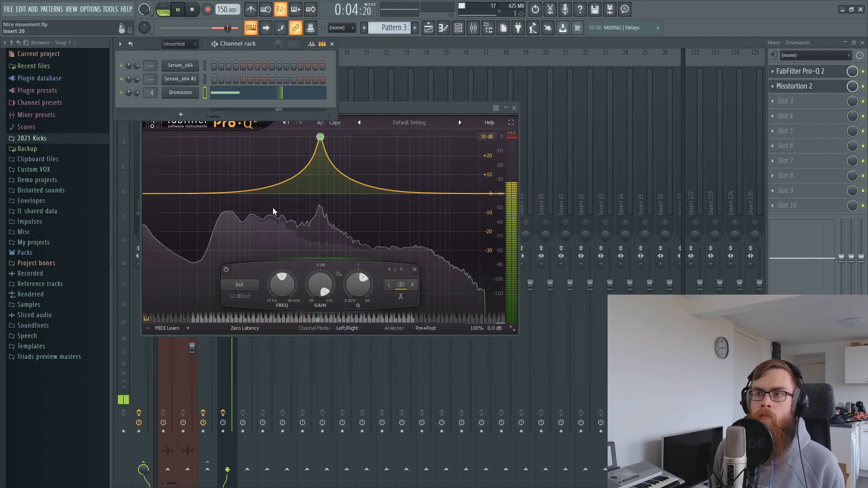
key(space)
drag(324, 161, 298, 211)
right_click(297, 209)
click(318, 269)
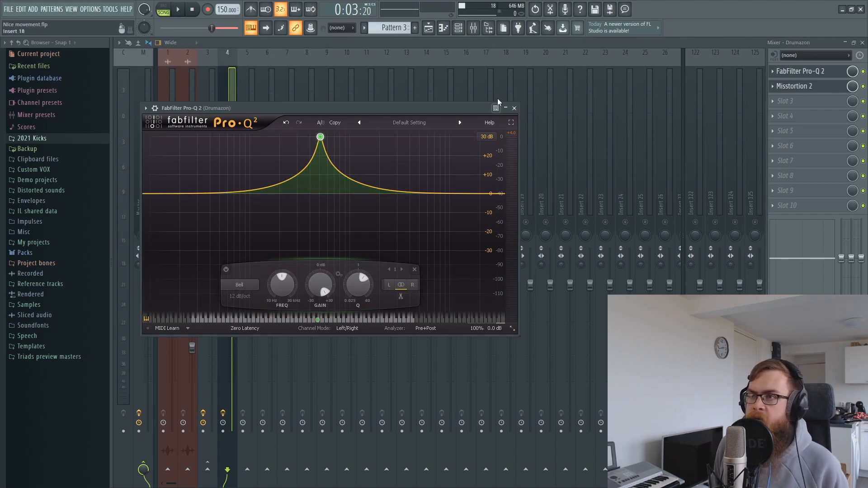
Close the EQ and add FabFilter Pro-Q 2 in slot 3 and Misstortion 2 in slot 4 of the Drumazon mixer track.
click(514, 108)
click(784, 101)
mouse_move(778, 113)
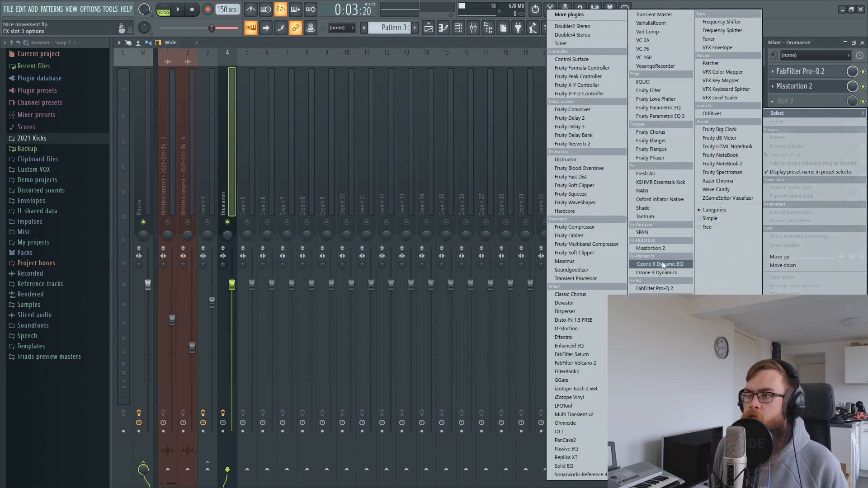
click(663, 289)
click(785, 117)
mouse_move(777, 128)
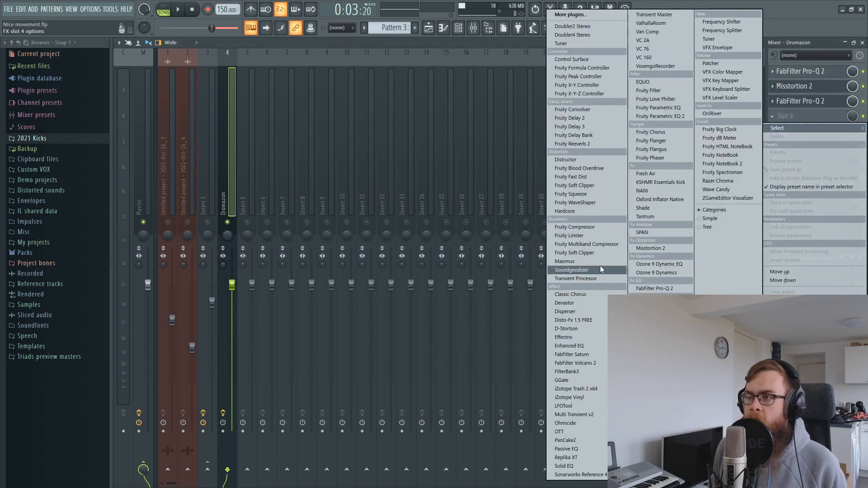
click(632, 249)
Set the slot 4 Misstortion 2 to 22 dB Hard Clip, 8.8 dB Soft Clip and 33% Mix while playing the kick.
drag(217, 143, 316, 175)
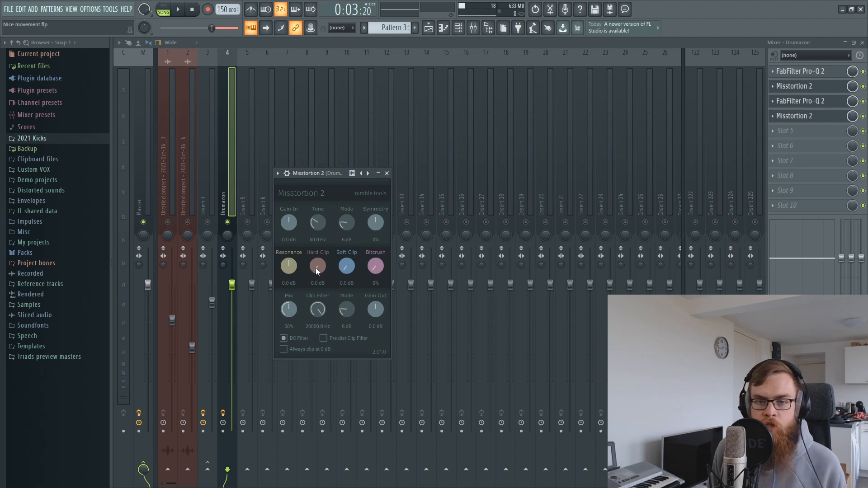
drag(317, 266, 322, 227)
key(space)
drag(346, 268, 347, 242)
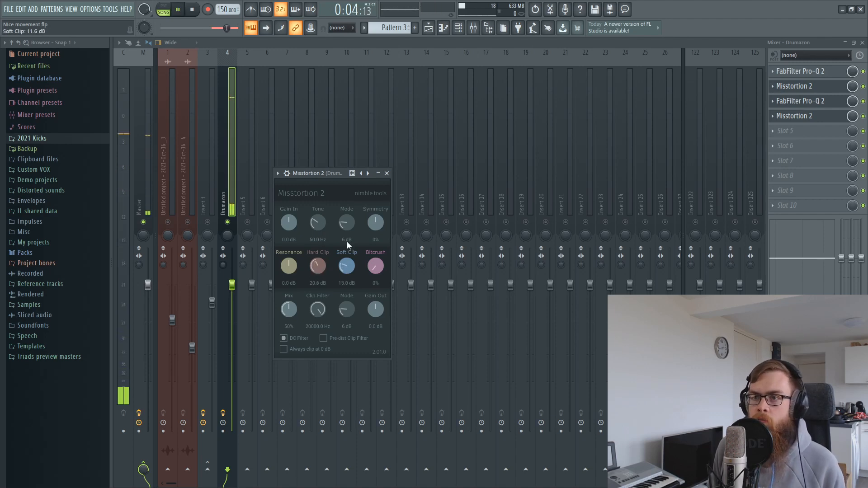
drag(322, 267, 340, 308)
drag(317, 270, 317, 258)
drag(299, 313, 293, 332)
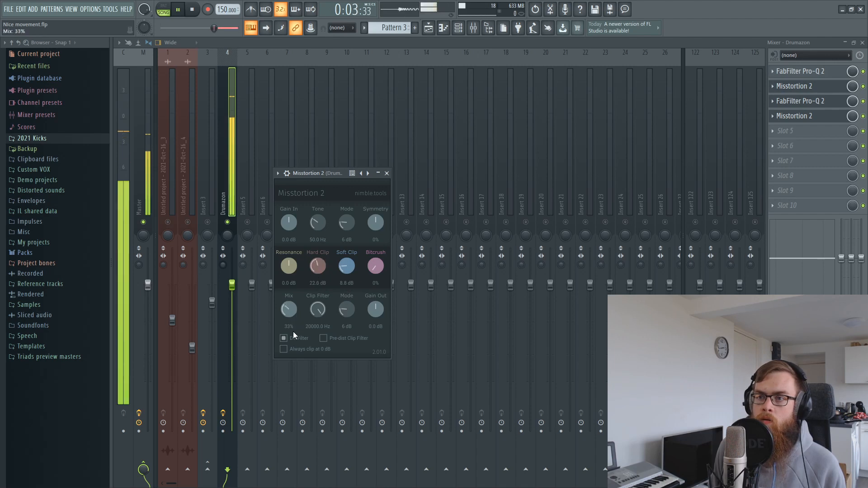
Raise Hard Clip to 30.4 dB, lower Tone to about 10 Hz with its Mode at 12 dB, and stop playback.
drag(310, 274, 353, 207)
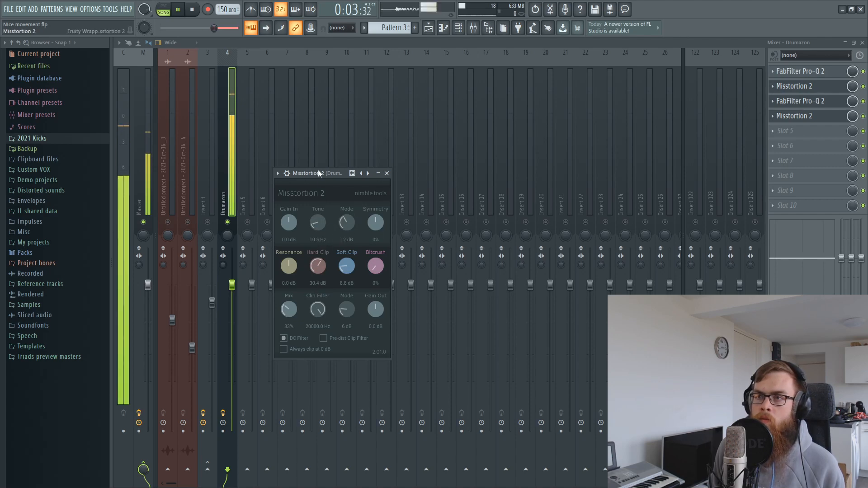
key(space)
drag(318, 172, 338, 188)
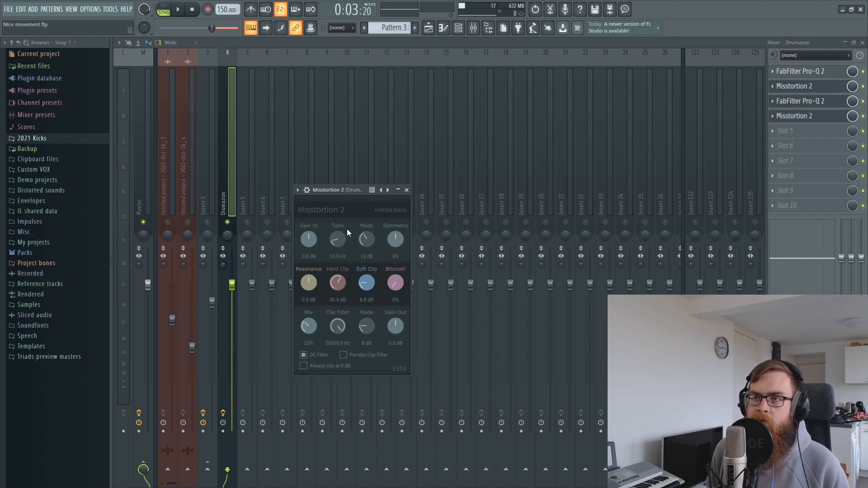
drag(344, 194, 355, 162)
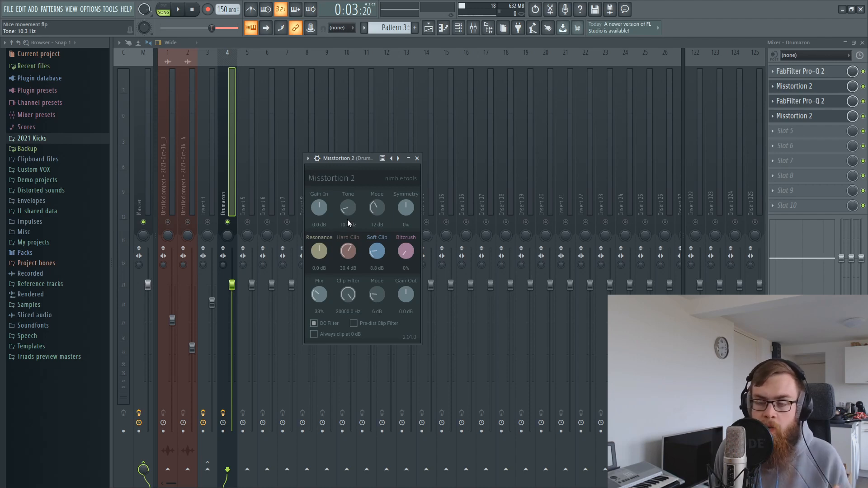
Check the slot 3 EQ, reopen the slot 4 Misstortion 2 and set Tone to 14.2 Hz and Hard Clip to 46 dB during playback.
click(814, 101)
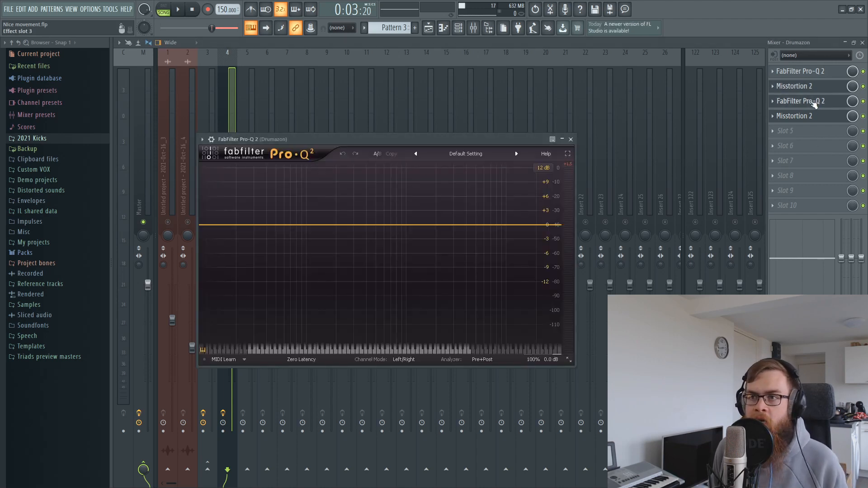
click(813, 104)
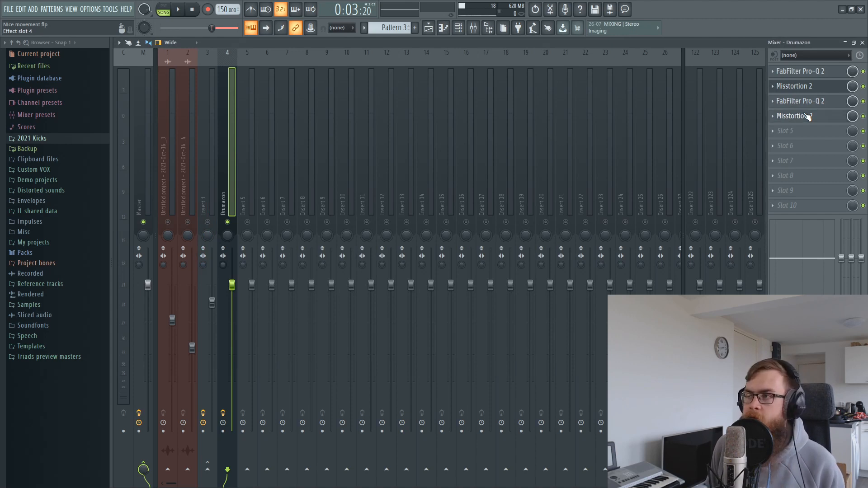
click(808, 117)
key(space)
drag(349, 208, 381, 199)
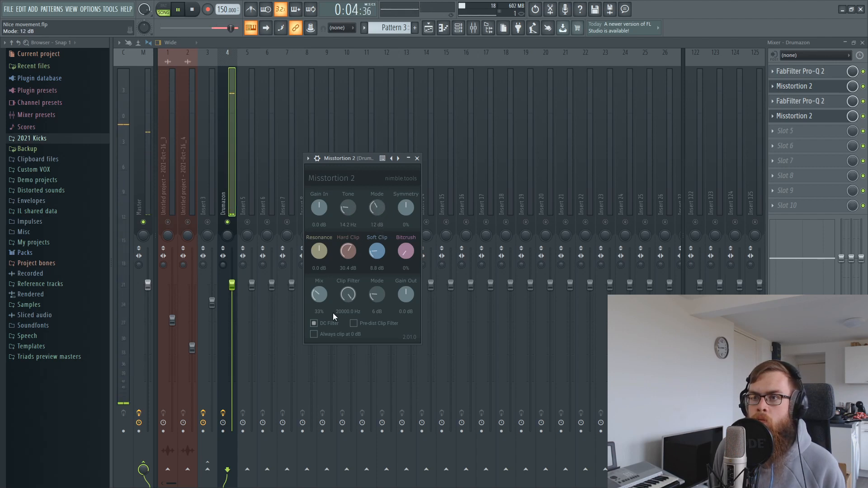
mouse_move(353, 256)
mouse_down()
mouse_move(351, 275)
mouse_move(371, 181)
mouse_move(352, 267)
mouse_move(356, 253)
mouse_up()
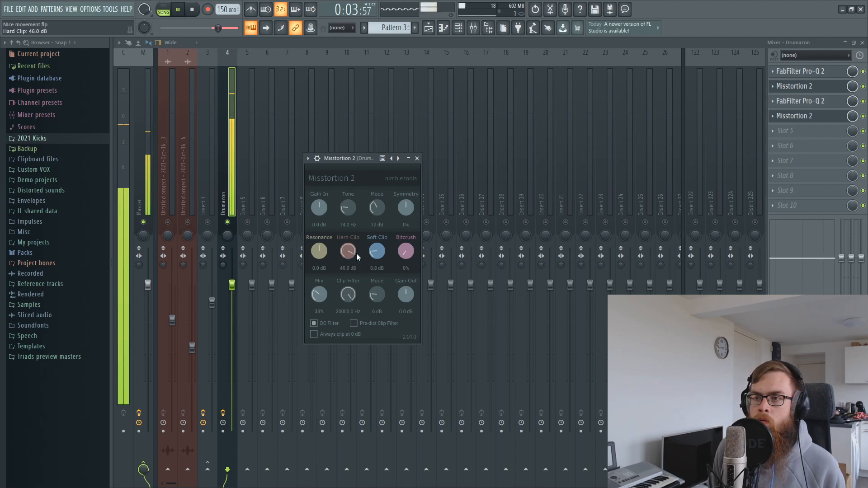
Set the Misstortion 2 Clip Filter to 1726.2 Hz, Hard Clip to about 27 dB, Soft Clip to 9.0 dB and Mix to 14%.
drag(352, 283, 346, 323)
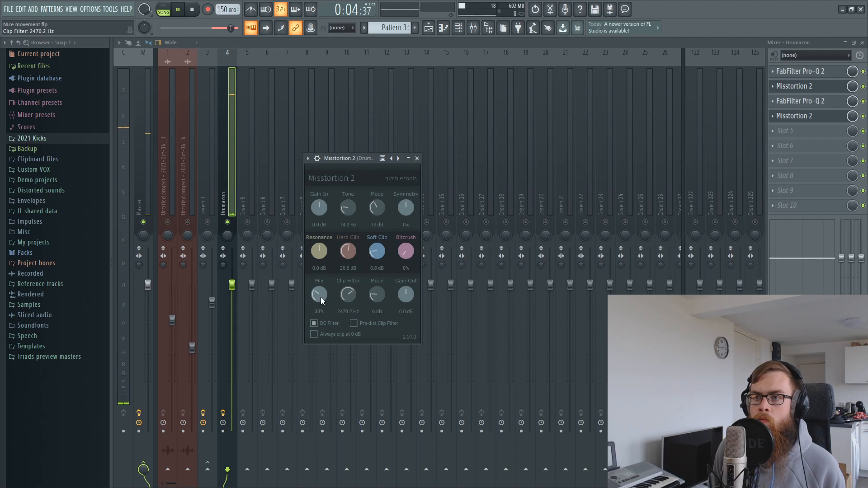
mouse_move(377, 256)
mouse_down()
mouse_move(390, 208)
mouse_move(377, 251)
mouse_up()
drag(321, 297, 322, 319)
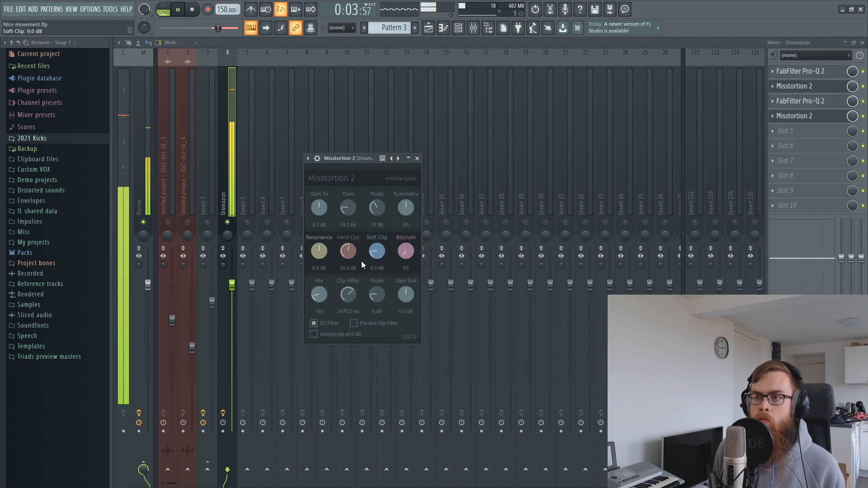
drag(347, 294, 345, 297)
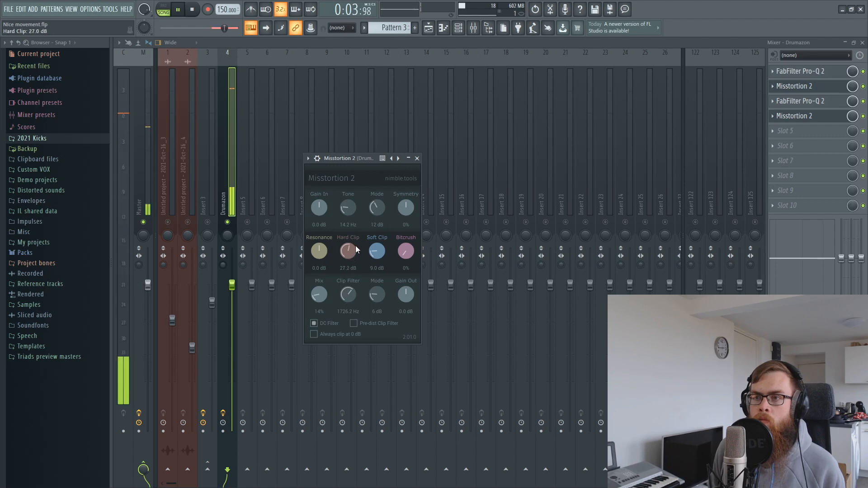
drag(356, 246, 377, 162)
In the slot 3 Pro-Q 2, add two boosted Bell bands, one near 501 Hz at about +13 dB, and a narrow cut between them.
click(800, 101)
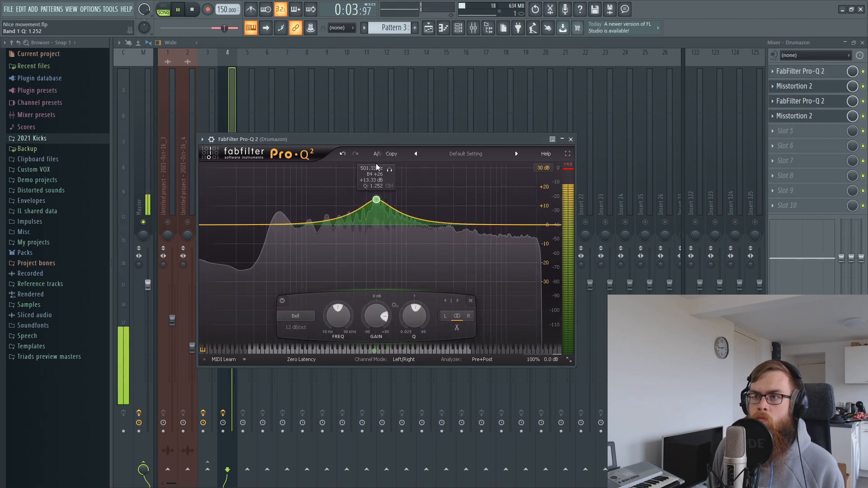
drag(334, 224, 357, 257)
scroll(357, 257, up, 5)
key(space)
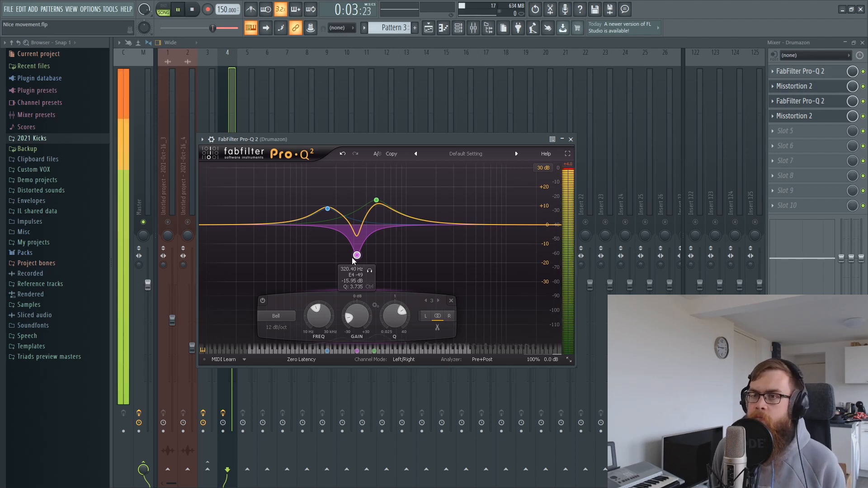
drag(352, 256, 357, 269)
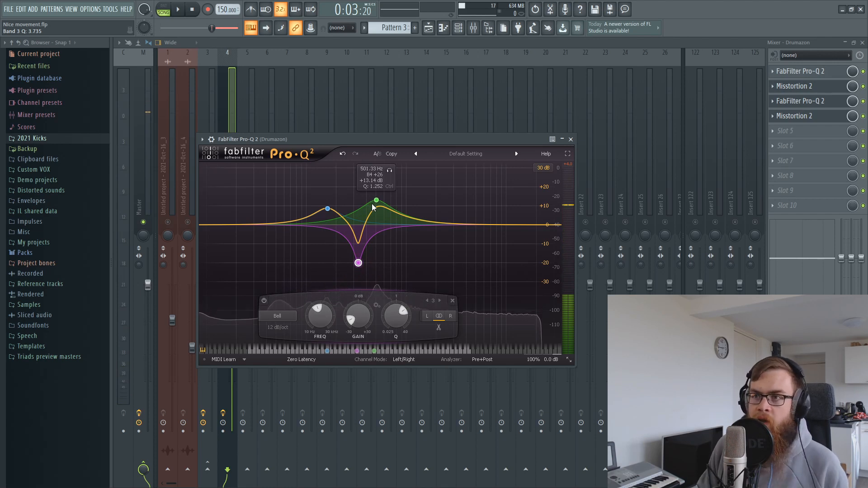
While playing, move the cut band to about 207 Hz at -14.3 dB and add a narrow cut near 461 Hz at about -13.8 dB.
key(space)
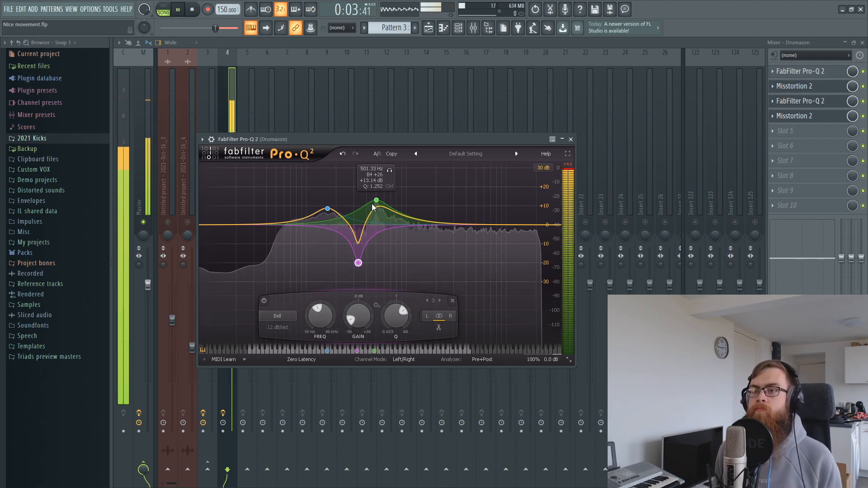
drag(358, 263, 341, 254)
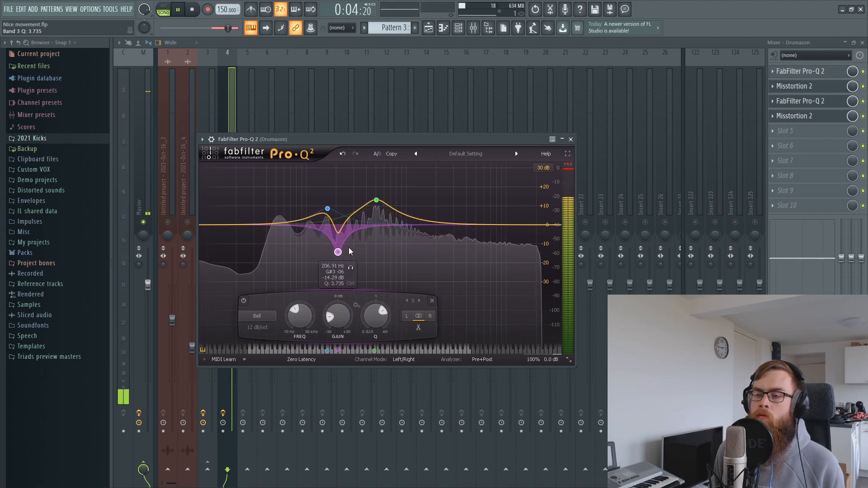
drag(406, 213, 372, 251)
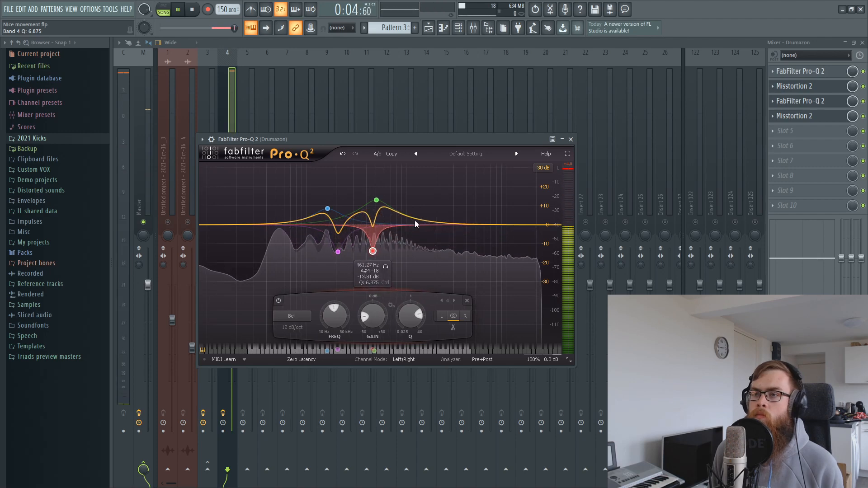
Add FabFilter Pro-Q 2 in slot 5 and Misstortion 2 in slot 6 of the Drumazon mixer track.
click(791, 128)
click(676, 287)
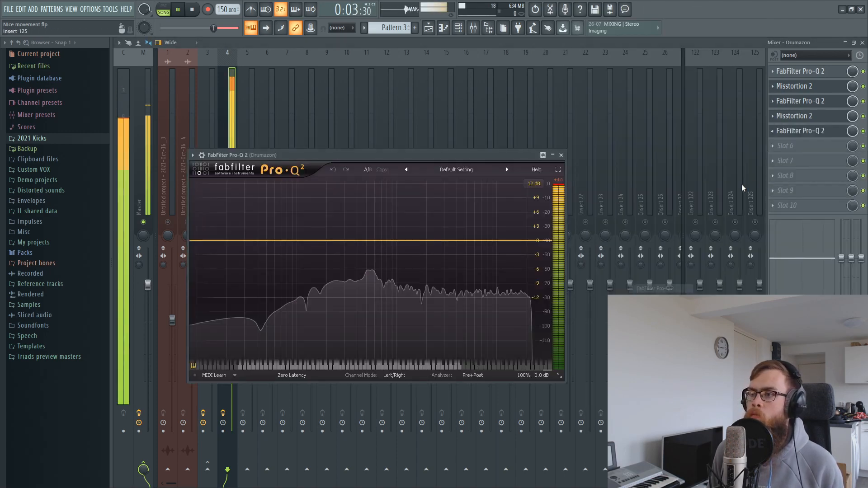
click(786, 145)
click(676, 248)
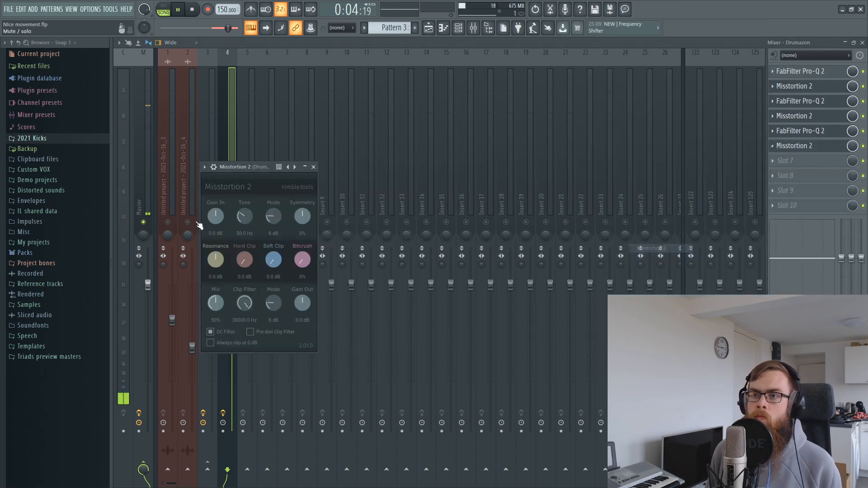
Set the slot 6 Misstortion 2 to 50 dB Hard Clip, 48.2 dB Soft Clip and 72% Mix, close it and play the kick.
drag(251, 256, 276, 250)
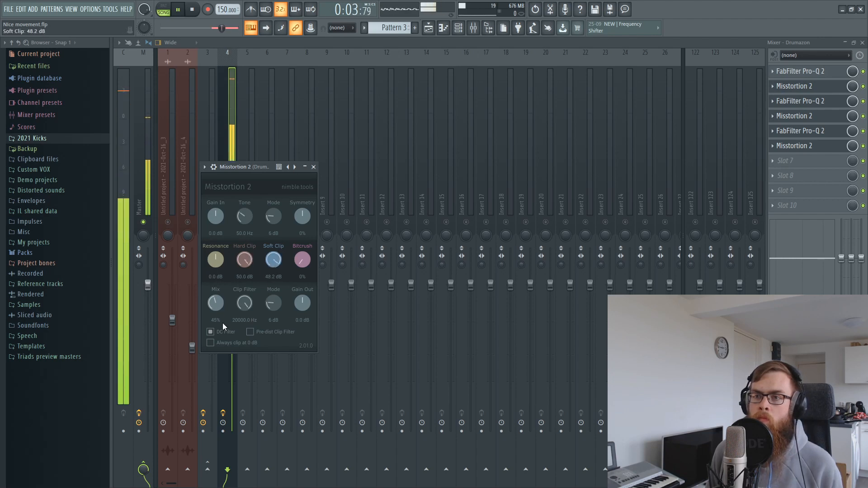
drag(219, 301, 232, 269)
key(space)
drag(248, 165, 325, 179)
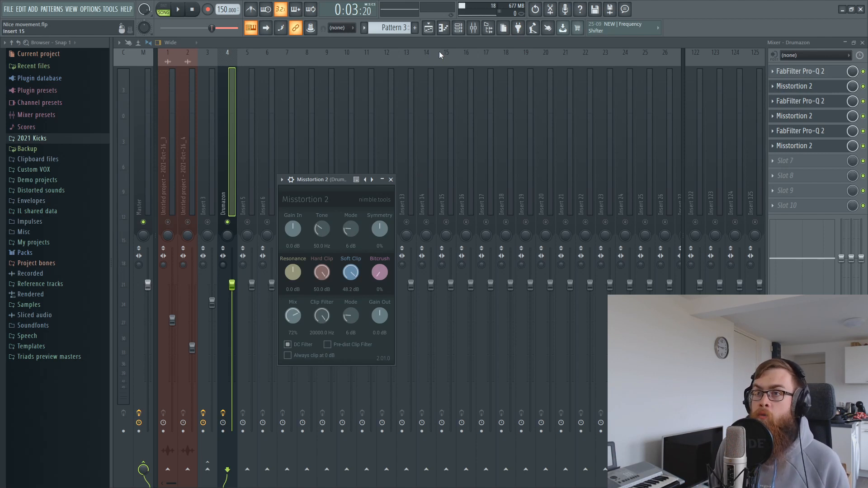
key(Escape)
key(space)
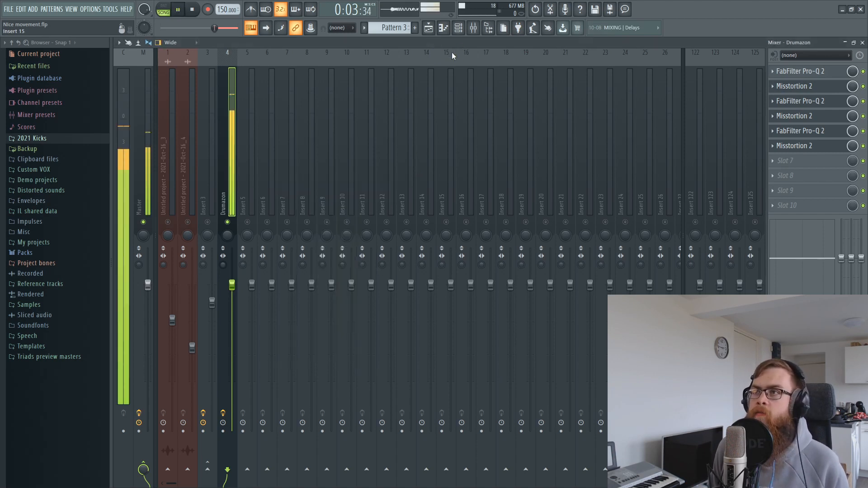
Open Edison on the Master track and record the processed Drumazon kick.
click(559, 13)
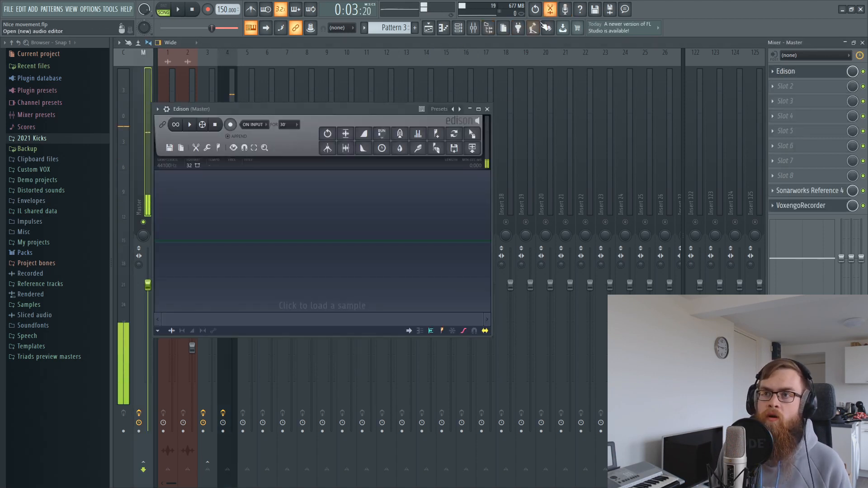
click(230, 125)
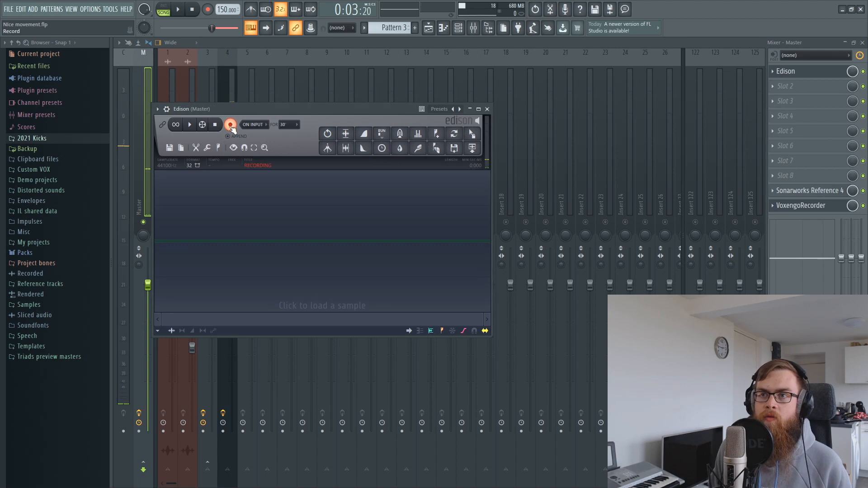
click(180, 10)
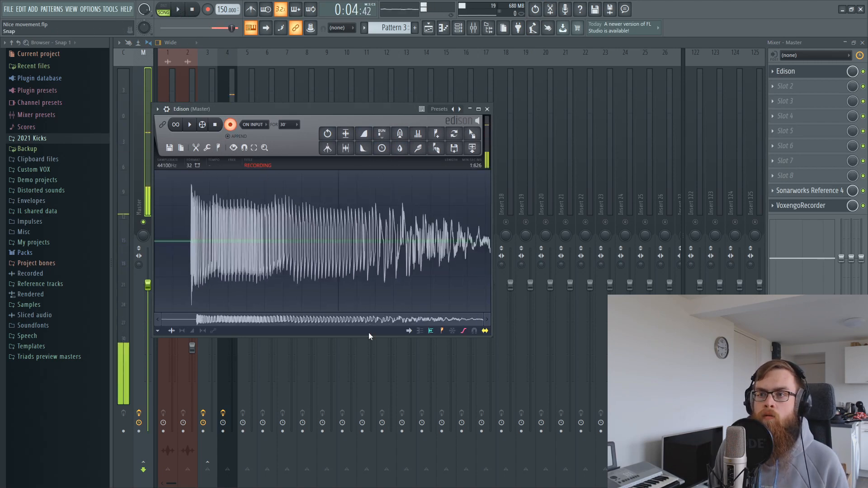
key(space)
key(space)
Select the recorded kick's tail in Edison from 0:710 to 2:740 and audition it.
click(234, 253)
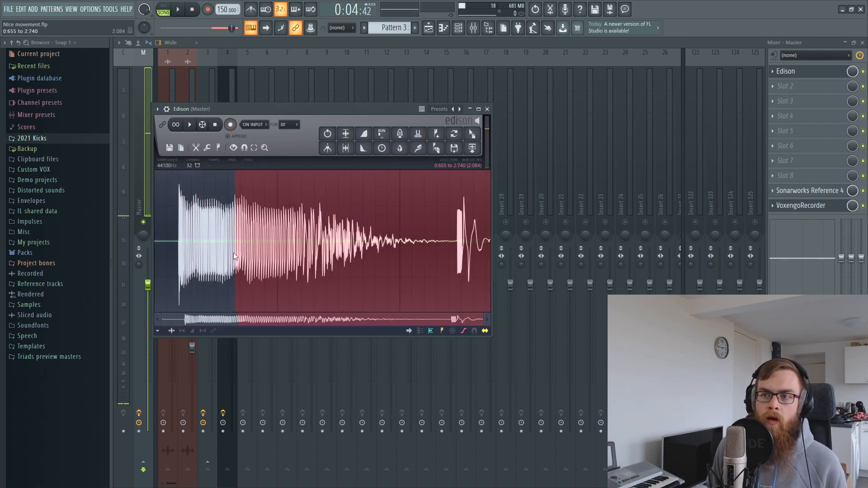
mouse_move(234, 252)
mouse_down()
mouse_move(216, 254)
mouse_move(242, 258)
mouse_up()
key(space)
key(space)
key(space)
key(space)
key(space)
key(space)
key(space)
key(space)
key(space)
key(space)
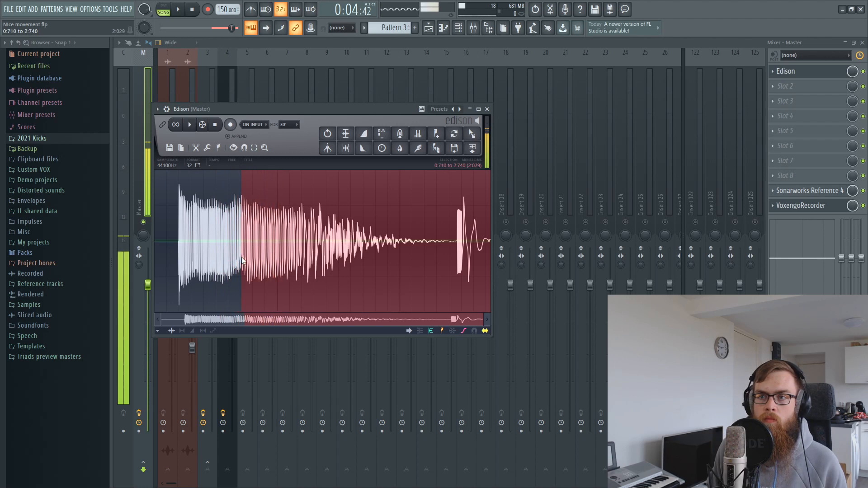
Play back the selected tail of the recorded kick in Edison to hear its movement.
key(space)
key(space)
key(space)
key(space)
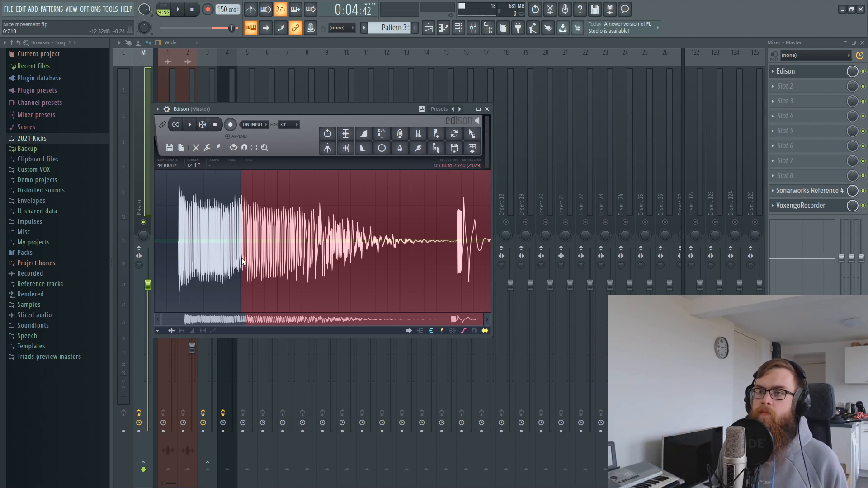
key(space)
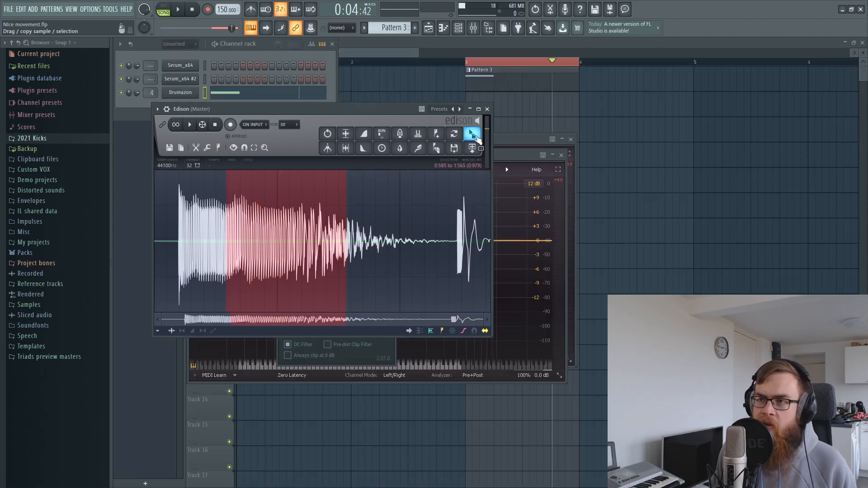
Place the Edison selection from 0:585 to 1:565 on the playlist after the Pattern 3 clip.
drag(475, 135, 586, 83)
double_click(665, 99)
key(Escape)
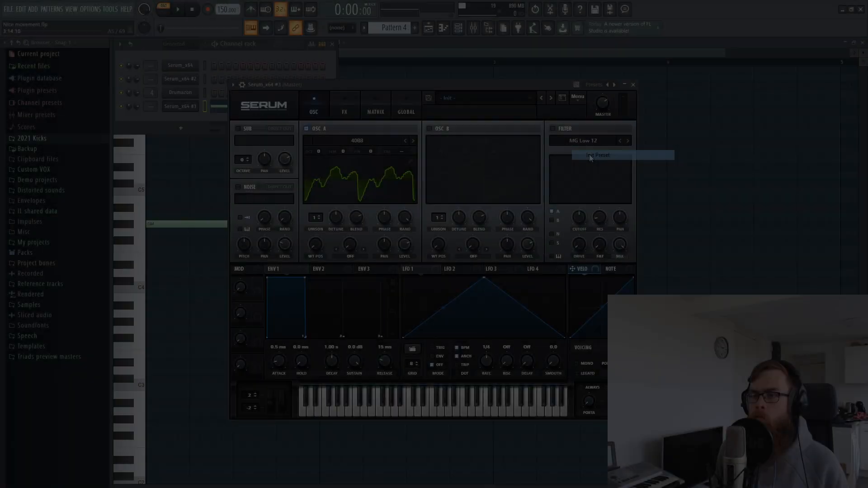
Initialize the preset in Serum_x64 #3 and set oscillator A to the Analog_BD_Sin wavetable.
click(590, 156)
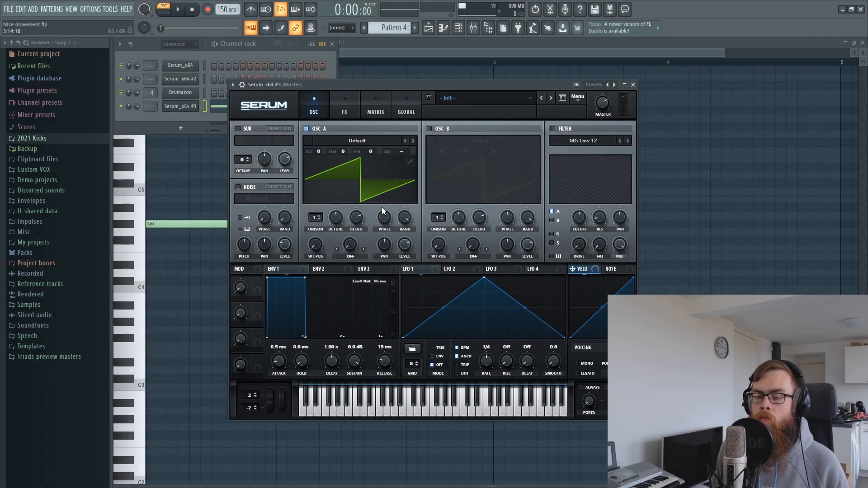
click(412, 141)
click(412, 142)
click(413, 141)
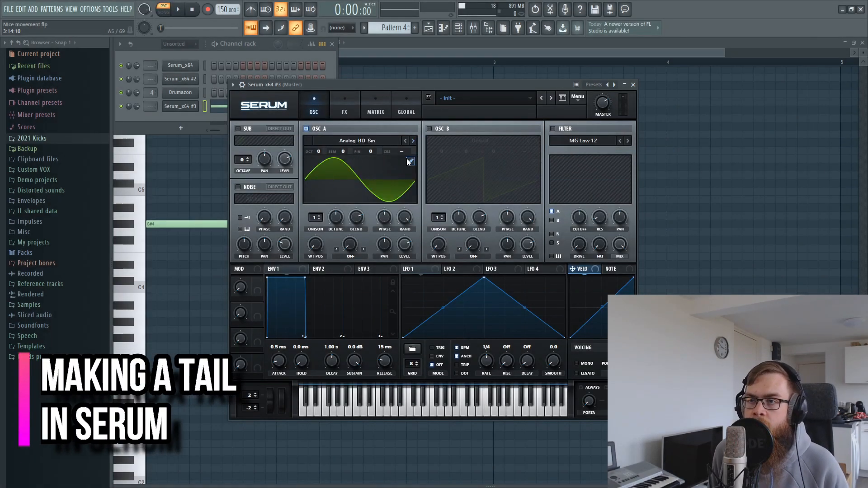
Enable oscillator B and load the Squelchy FM 1 [SL] spectral wavetable into it.
click(429, 129)
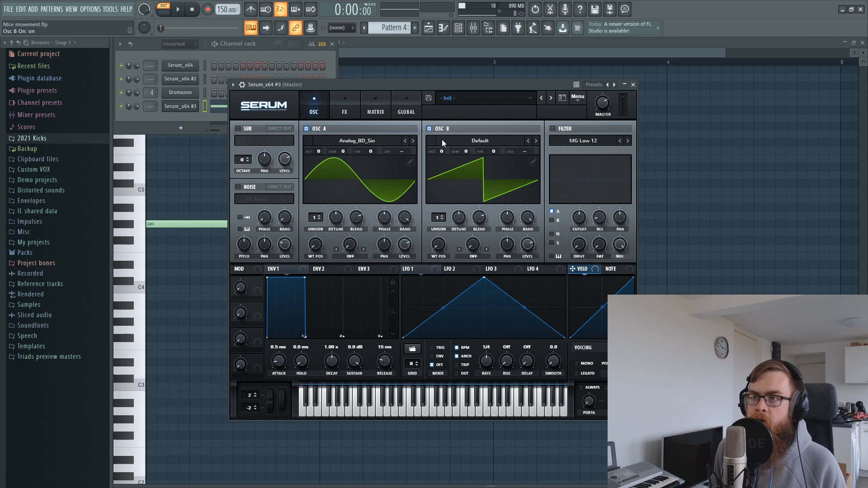
click(442, 140)
mouse_move(463, 174)
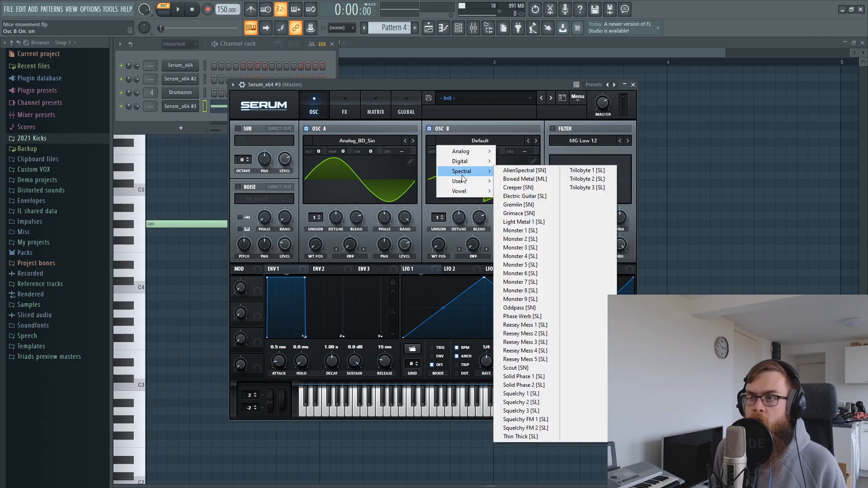
click(583, 187)
click(528, 140)
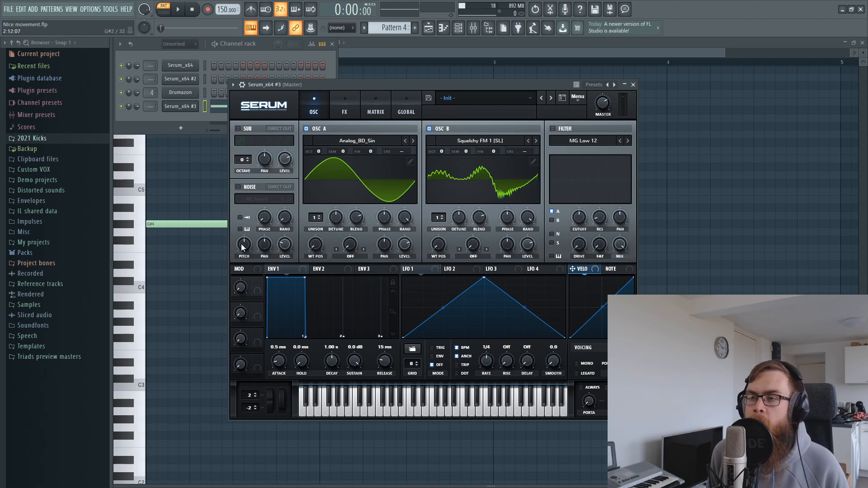
Set oscillators A and B to octave -2 and route Serum_x64 #3 to mixer track 5.
drag(302, 150, 317, 173)
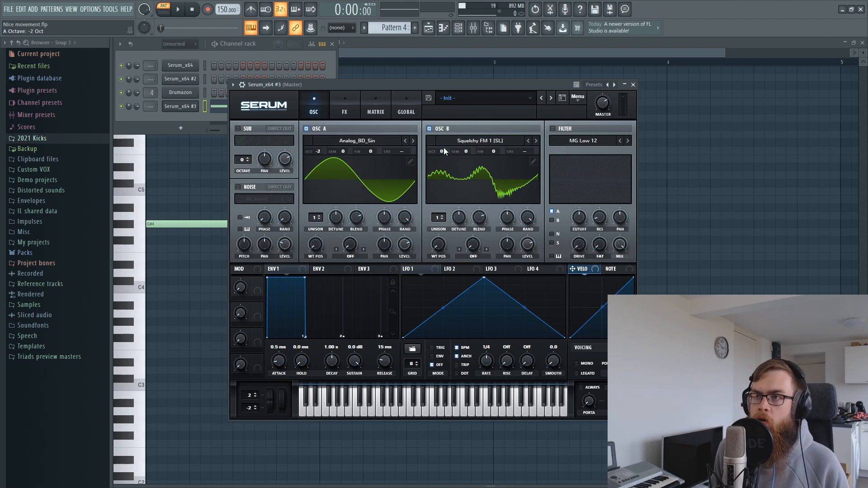
drag(443, 149, 442, 172)
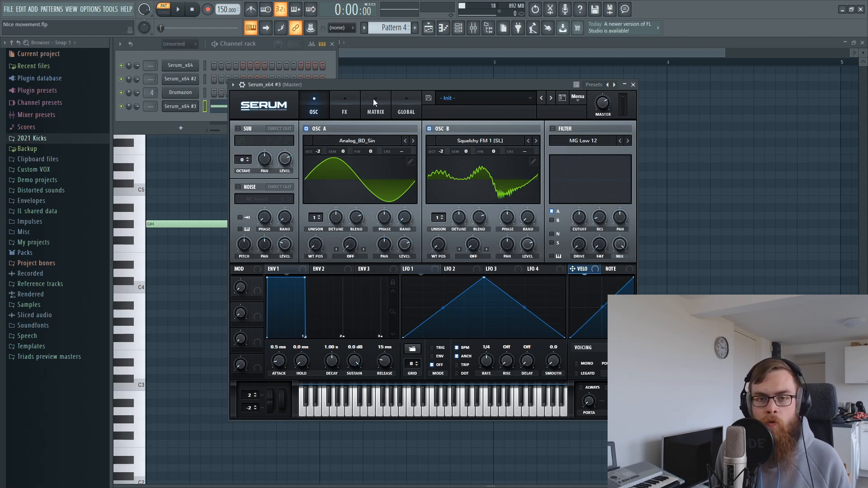
key(ctrl+l)
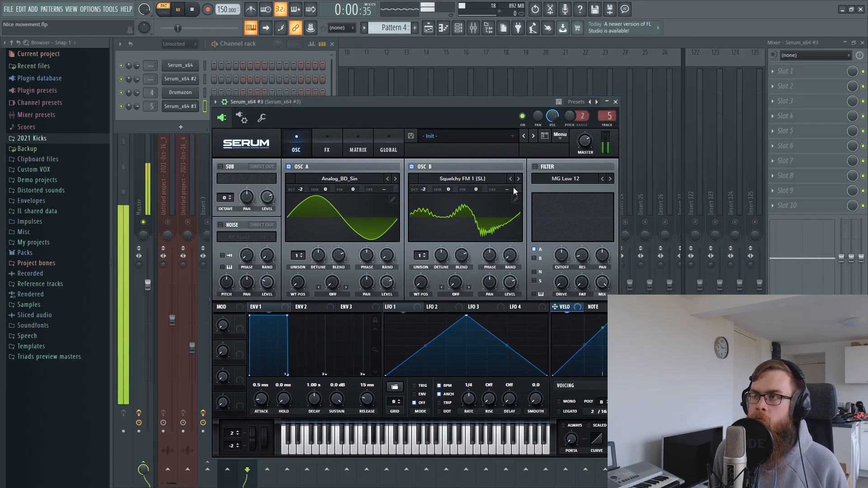
Enable Tube distortion in Serum's effects with its drive turned up, and leave the master volume at 70%.
drag(587, 143, 594, 117)
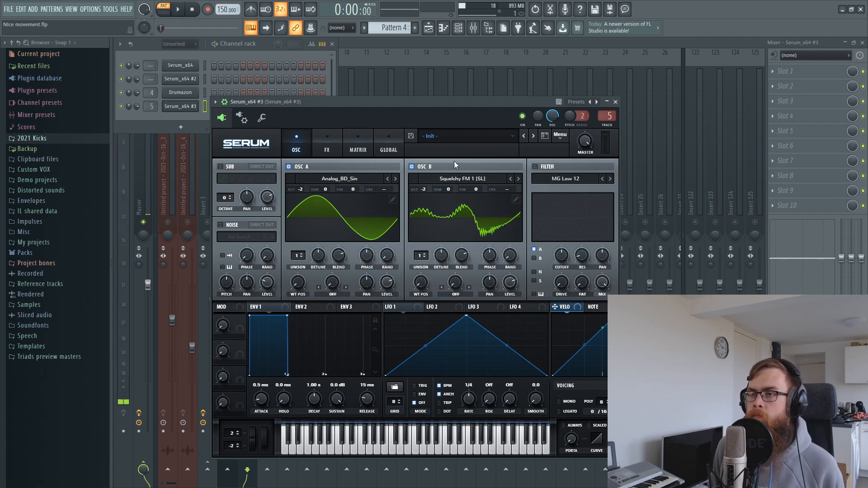
click(327, 150)
click(224, 182)
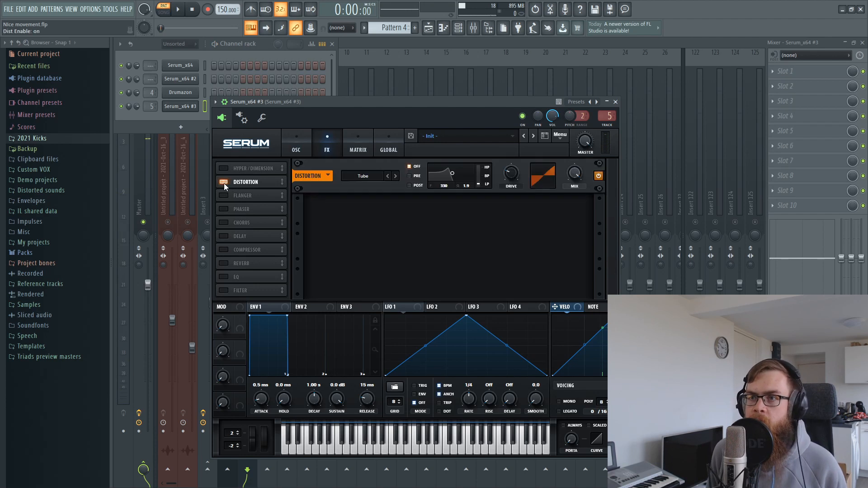
drag(512, 174, 513, 150)
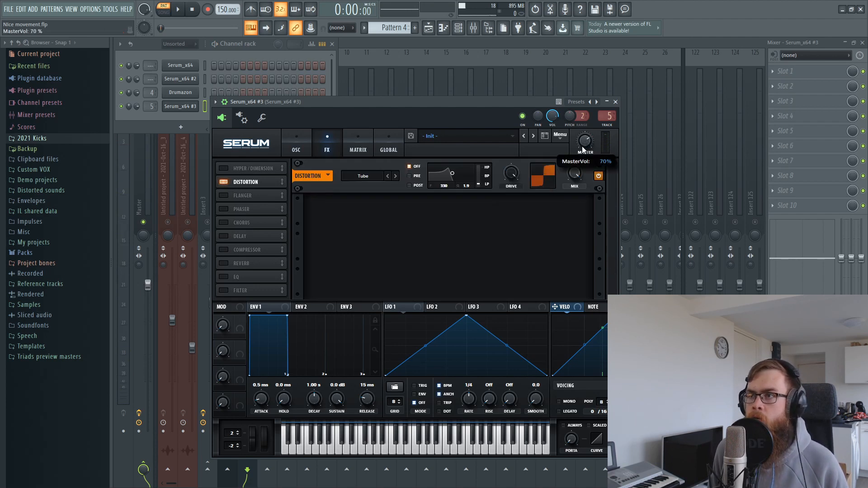
drag(333, 101, 362, 94)
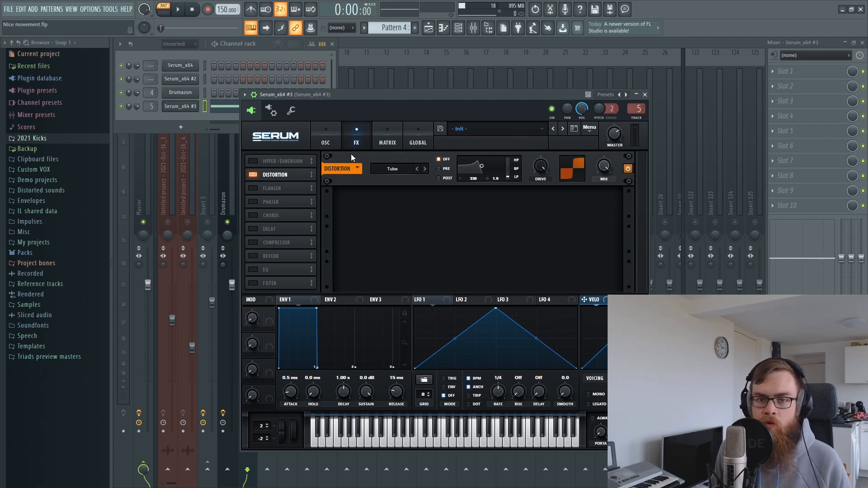
Modulate oscillator B's wavetable position with LFO 1 and play the pattern to hear it.
click(334, 138)
drag(350, 106, 324, 101)
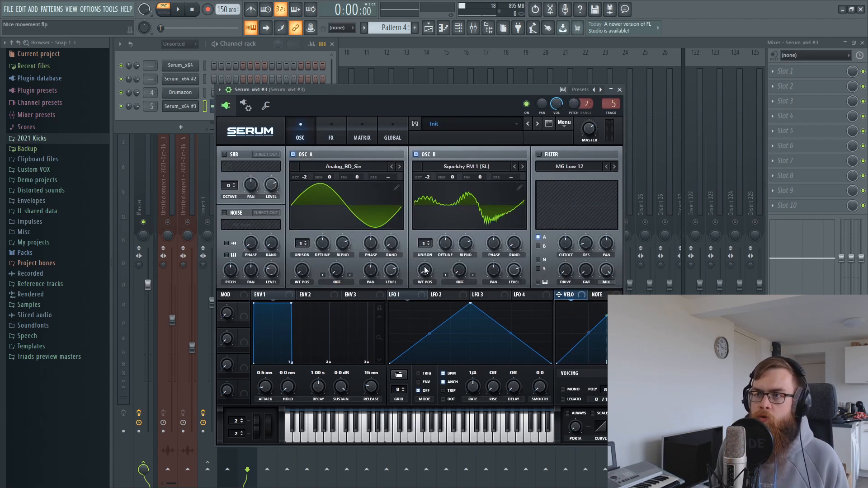
mouse_move(425, 270)
mouse_down()
mouse_move(430, 252)
mouse_move(419, 296)
mouse_move(424, 271)
mouse_up()
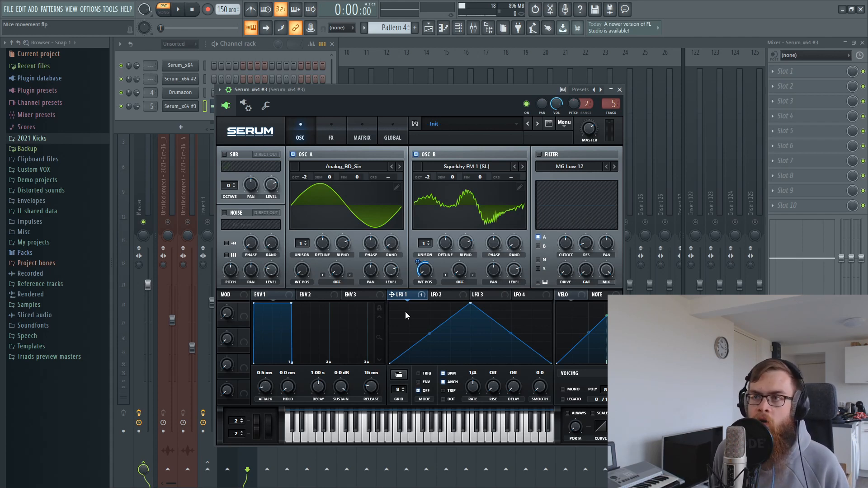
drag(318, 90, 309, 77)
key(space)
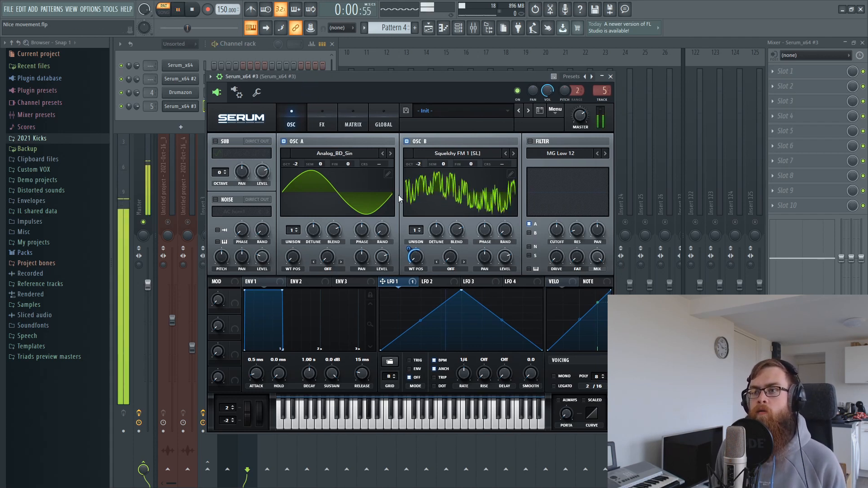
key(space)
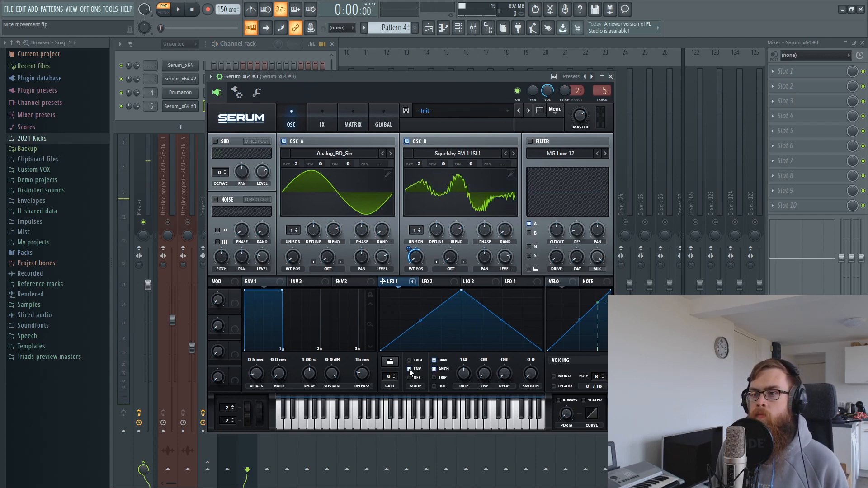
With LFO 1 in ENV mode, move its peak earlier and bend the falling segment outward while the pattern plays.
key(space)
click(463, 283)
drag(461, 292, 423, 290)
click(401, 282)
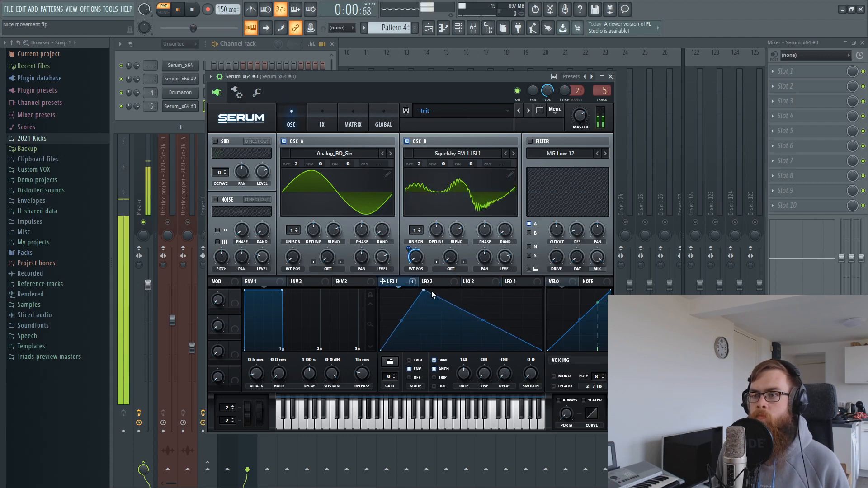
drag(483, 320, 491, 315)
key(space)
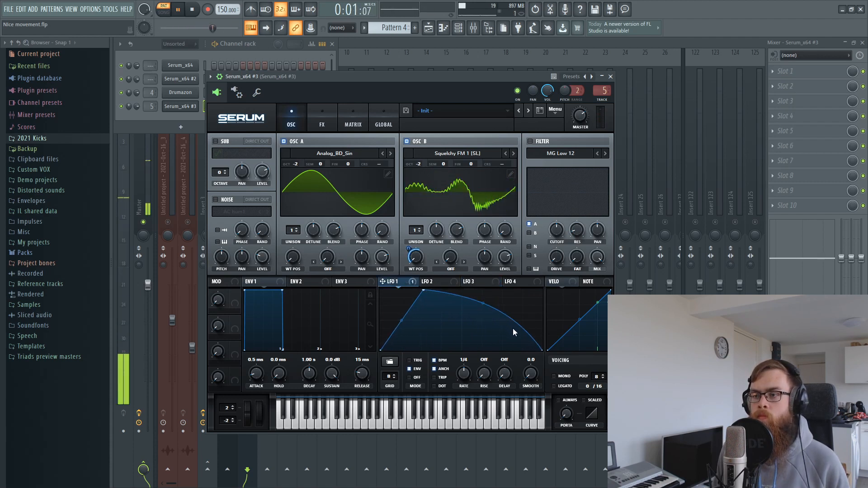
Enable the filter as LN 12 with 64% resonance and route oscillator B through it as well.
drag(405, 78, 406, 87)
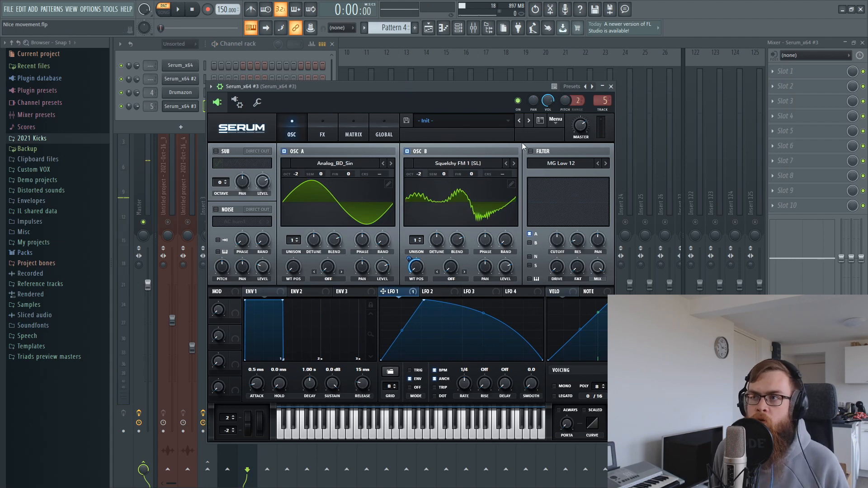
click(530, 151)
click(549, 164)
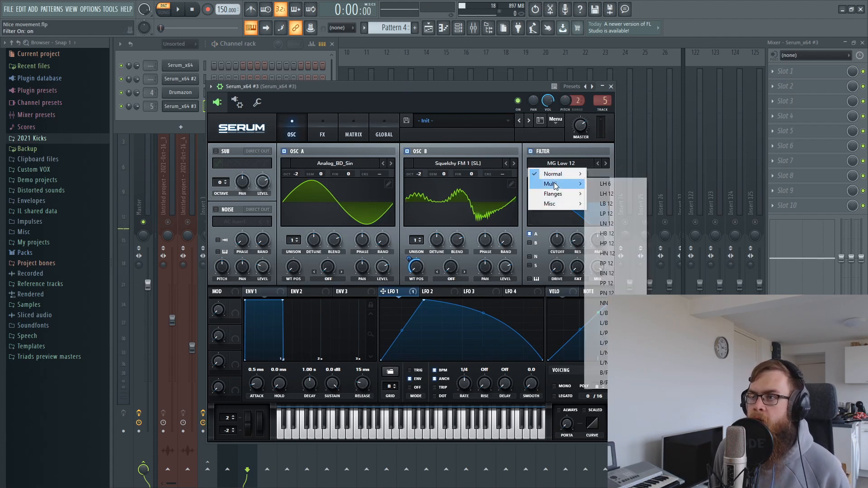
mouse_move(553, 184)
click(607, 239)
click(586, 164)
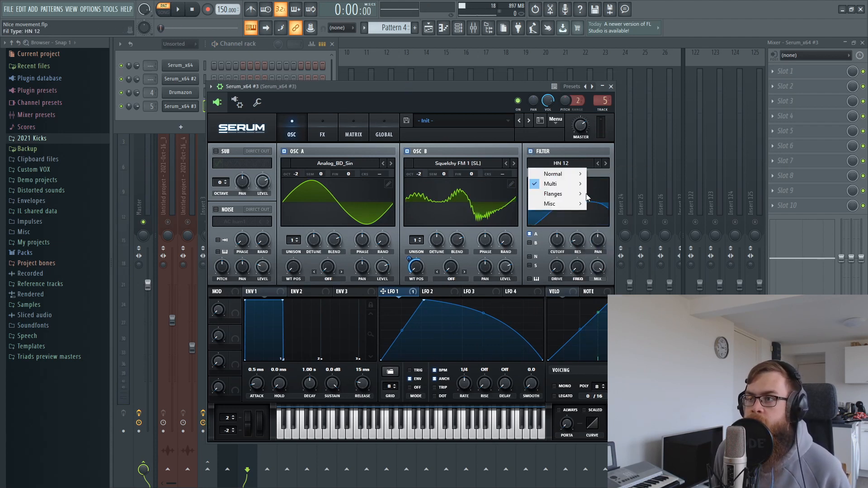
click(607, 223)
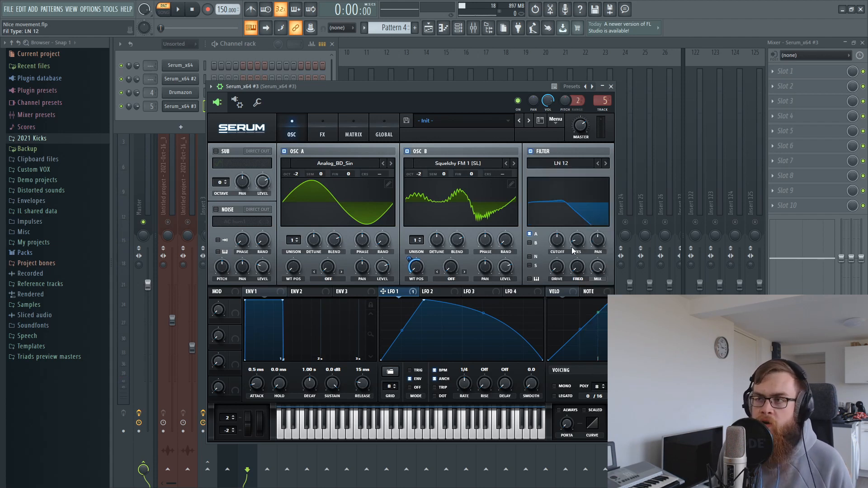
click(529, 243)
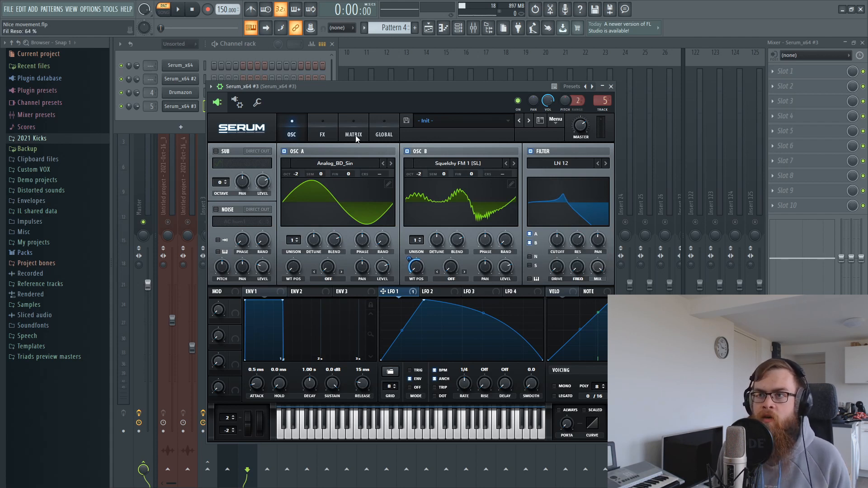
Change Serum's distortion mode to Zero-Square and play the pattern to hear it.
click(319, 127)
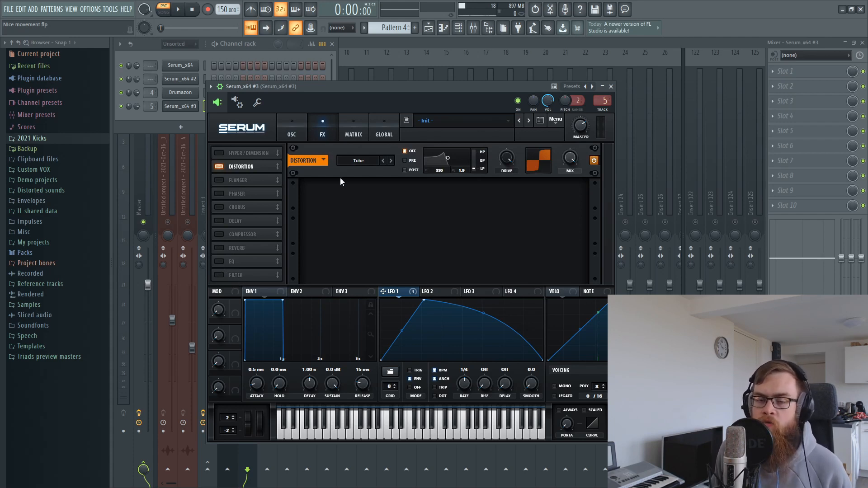
click(351, 161)
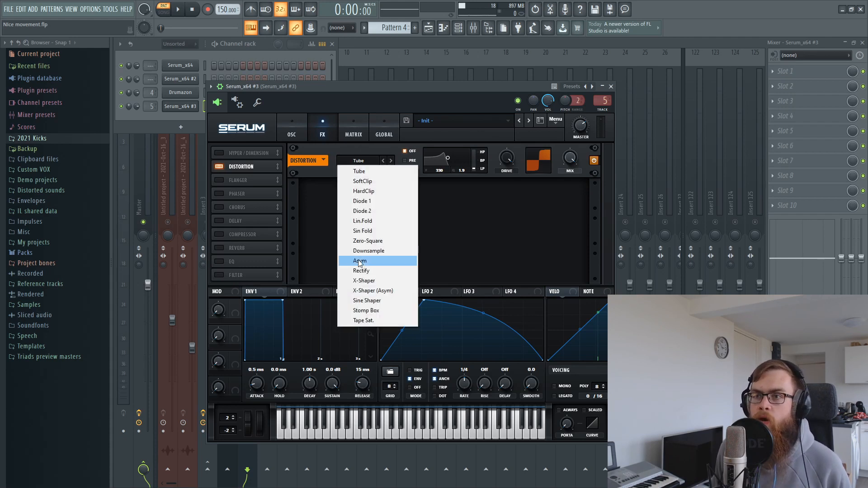
click(351, 233)
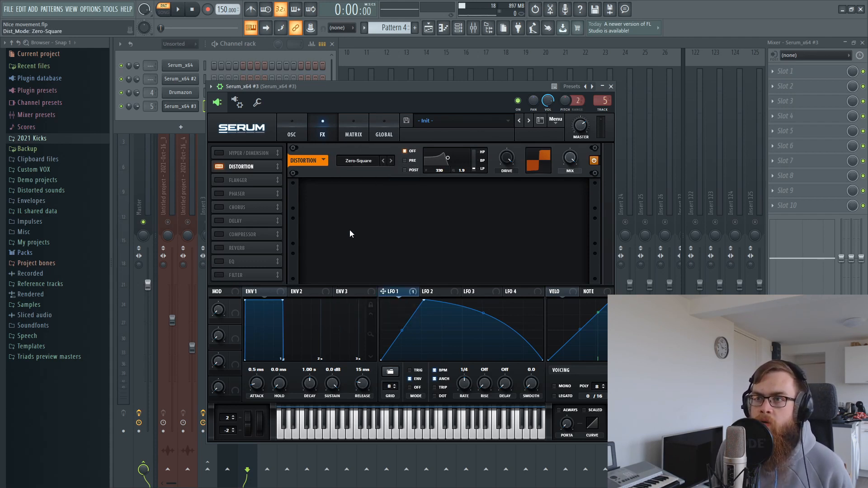
click(305, 131)
drag(361, 90, 385, 93)
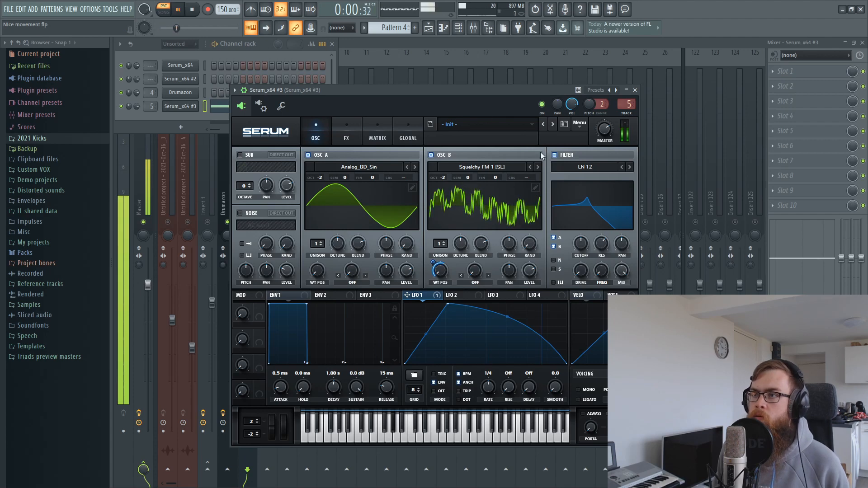
click(337, 137)
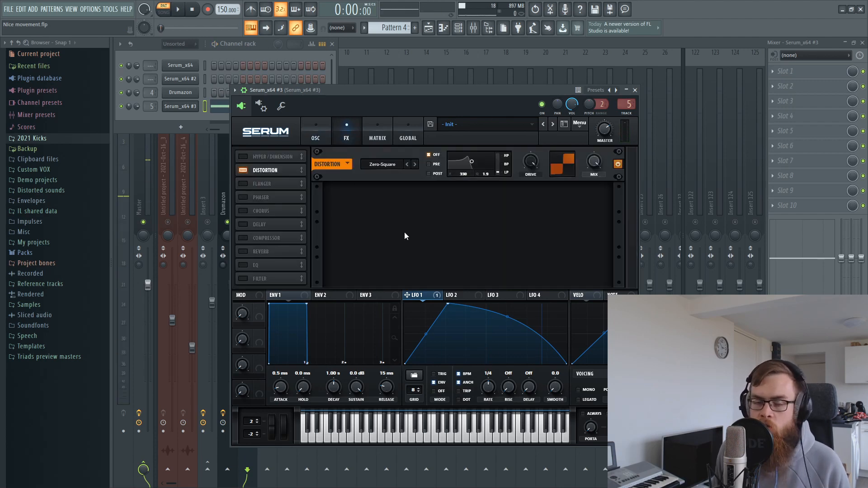
click(321, 142)
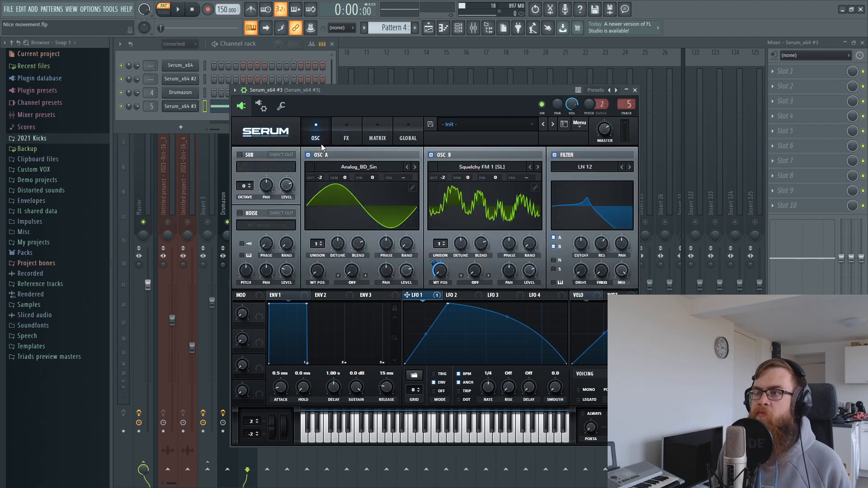
Adjust the LN 12 filter's cutoff and sweep its notch frequency to around 45% while the pattern plays.
key(space)
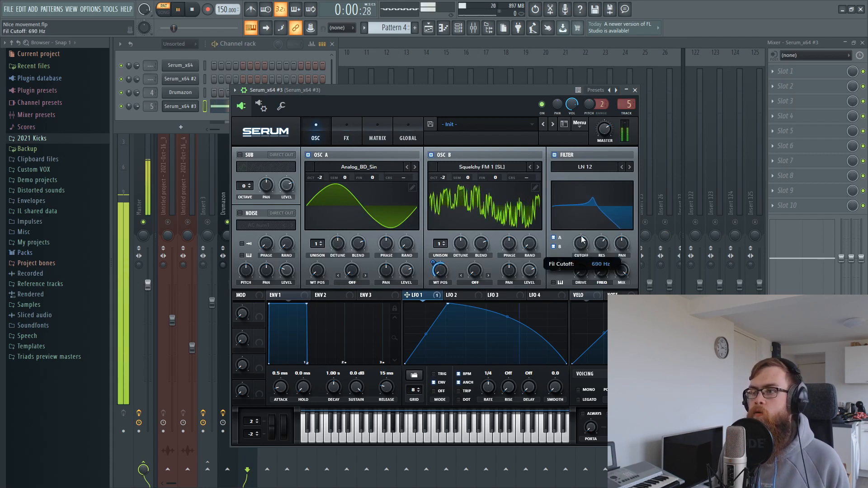
drag(594, 272, 608, 238)
key(space)
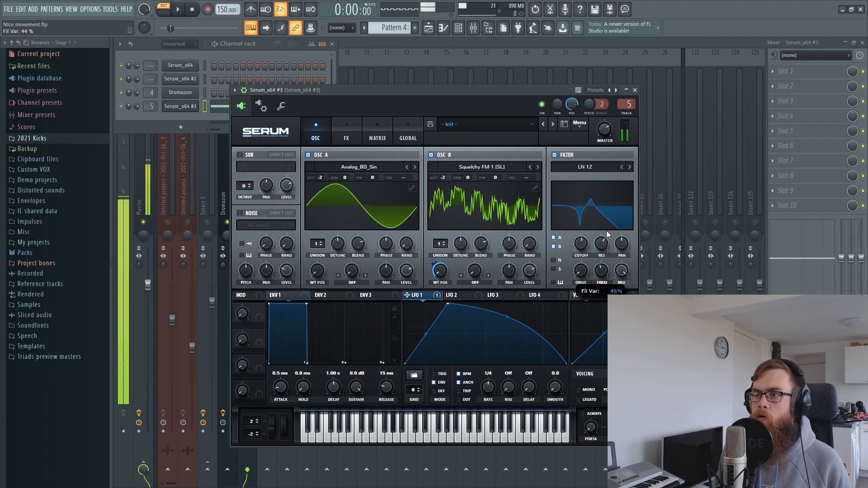
key(space)
key(space)
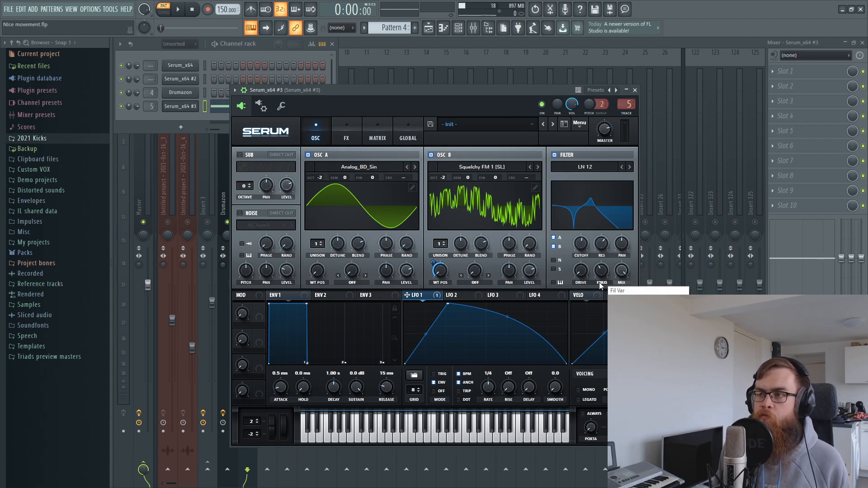
Adjust the LN 12 filter's notch frequency, set its cutoff to 410 Hz, and play the pattern.
drag(600, 273, 587, 252)
key(space)
key(space)
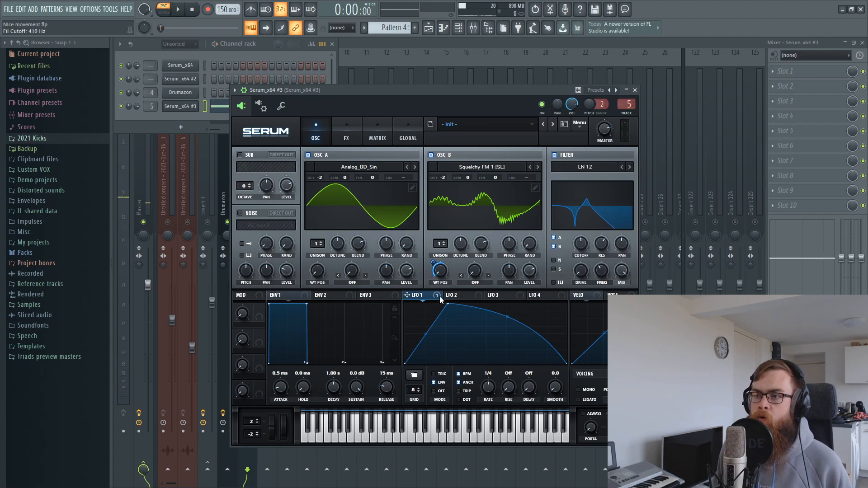
Assign LFO 1 to the filter cutoff with a reduced modulation depth, setting cutoff to 271 Hz and drive to 89% during playback.
drag(442, 298, 576, 248)
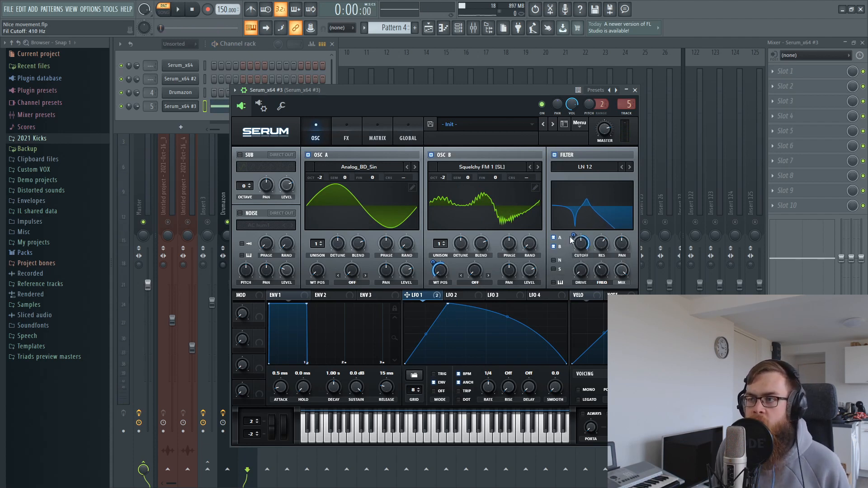
right_click(571, 236)
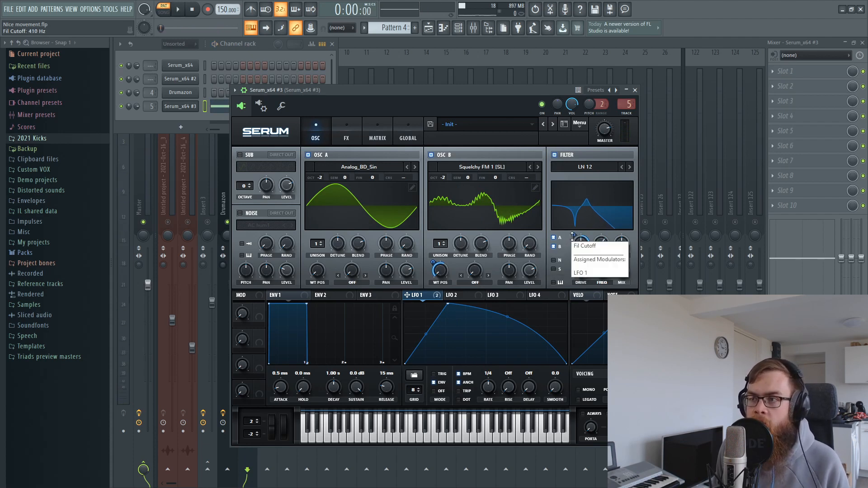
drag(572, 236, 568, 251)
key(space)
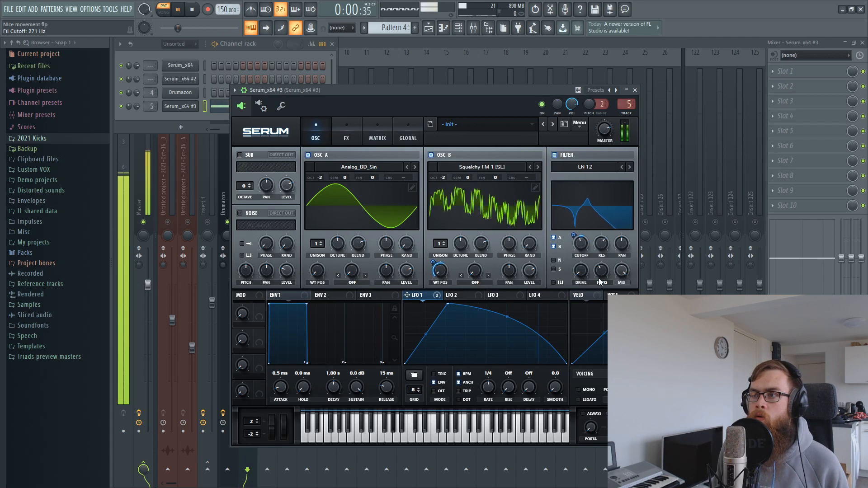
drag(600, 274, 600, 235)
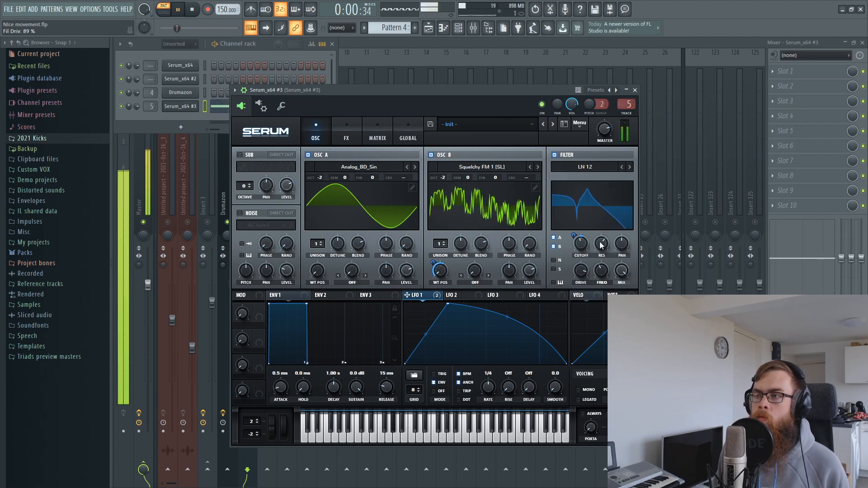
Enable Serum's EQ ahead of the distortion and make its high band a boosted peak at 635 Hz.
drag(444, 98, 433, 120)
click(335, 152)
key(space)
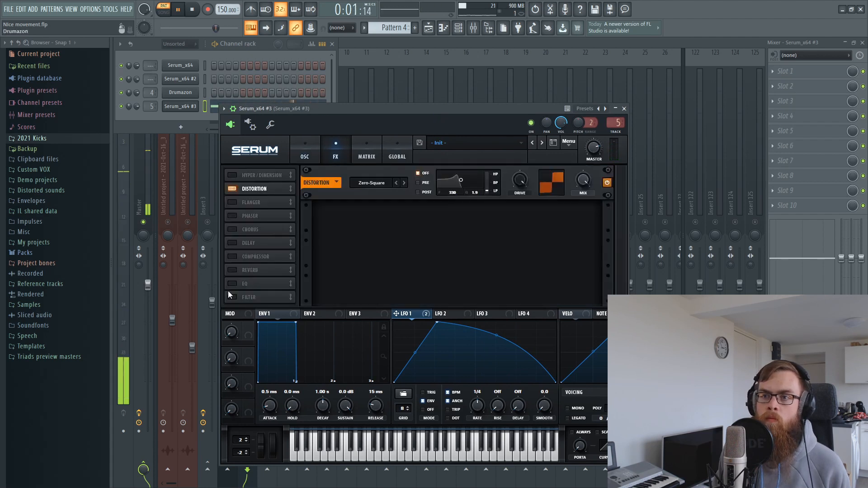
click(233, 284)
drag(256, 284, 276, 185)
click(484, 183)
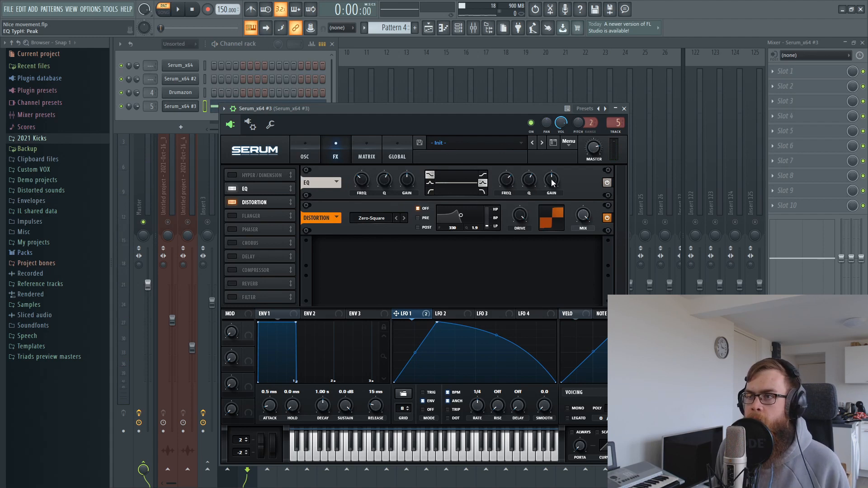
drag(553, 182, 511, 179)
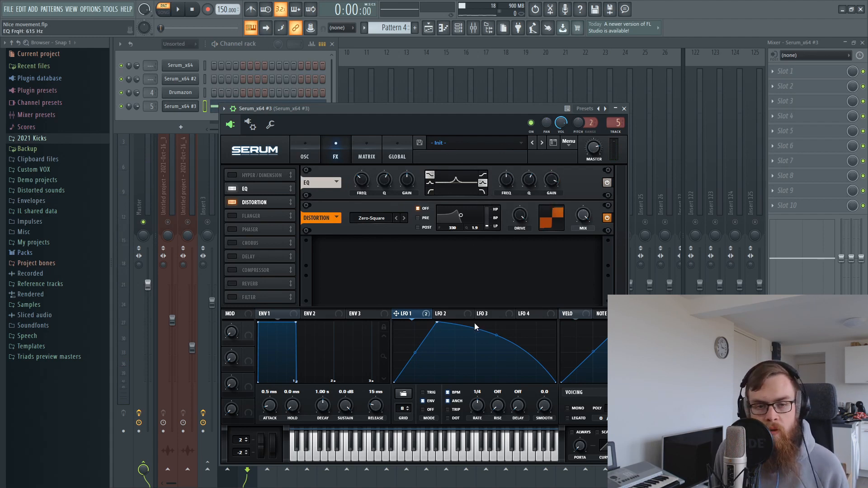
With the pattern playing, lower the EQ peak's frequency to 282 Hz and assign LFO 1 to modulate it.
drag(455, 111, 461, 116)
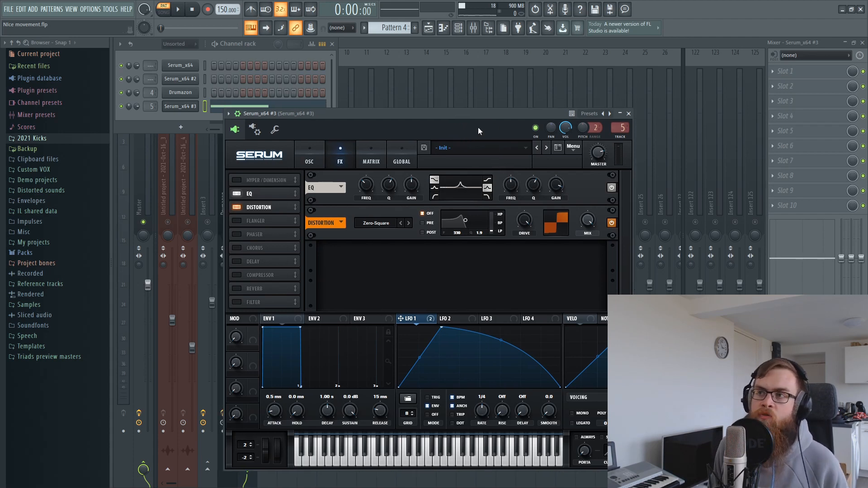
drag(467, 115, 468, 111)
key(space)
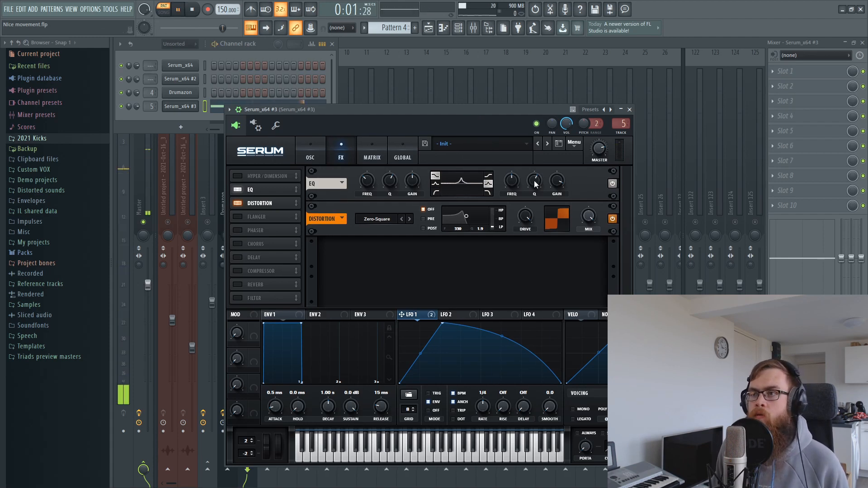
mouse_move(557, 183)
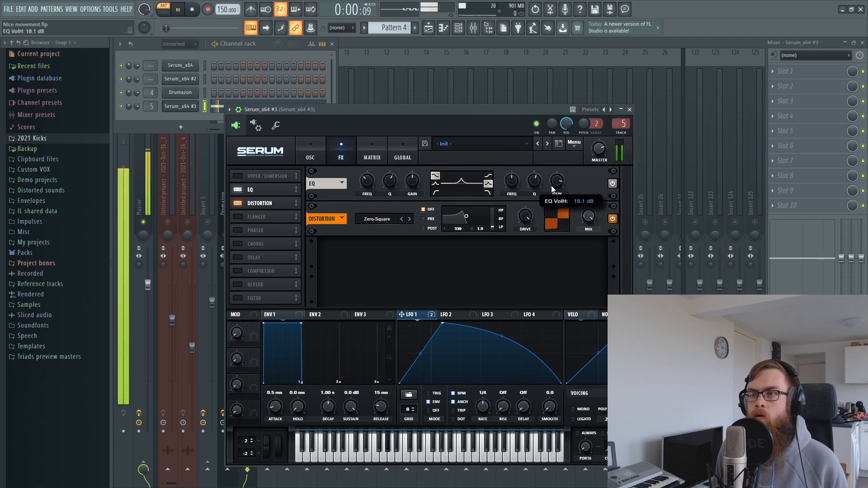
drag(512, 183, 512, 190)
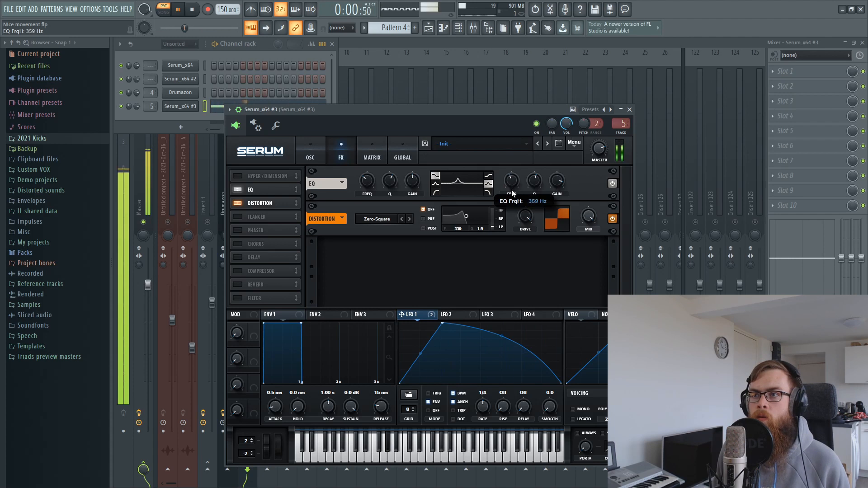
drag(402, 314, 512, 184)
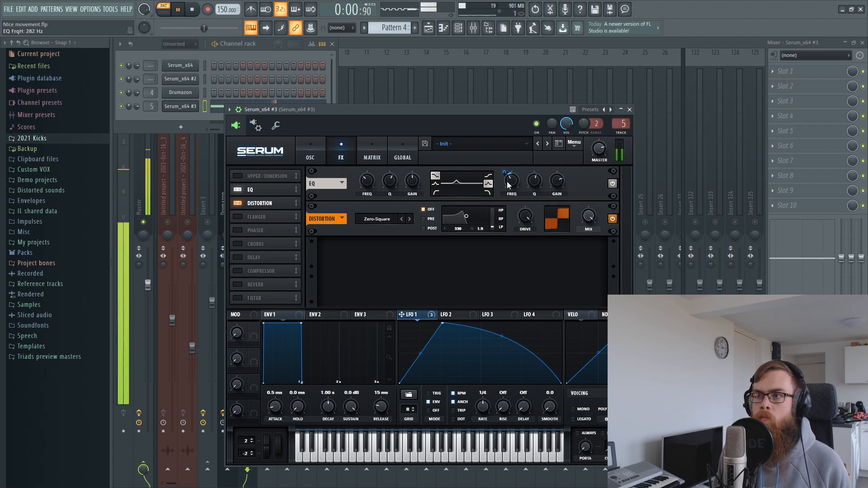
Set the EQ's low band to a low-cut shape at 38 Hz and retune the upper peak to 370 Hz while auditioning the pattern.
click(436, 193)
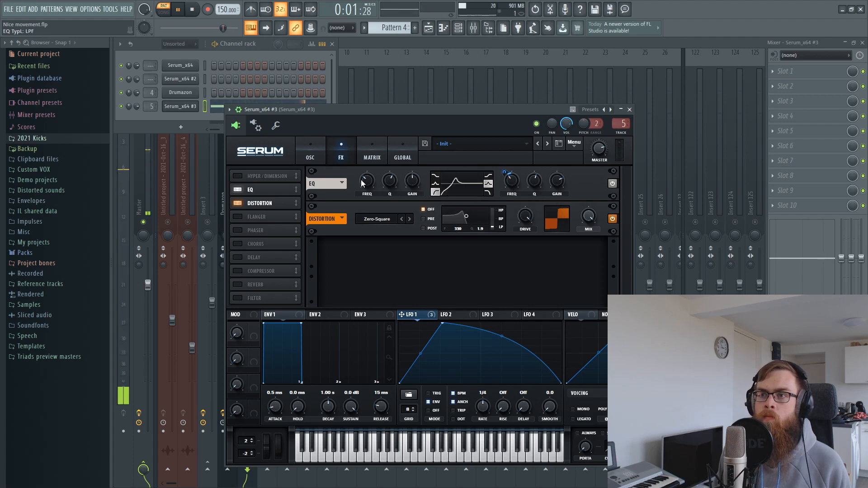
drag(393, 180, 371, 189)
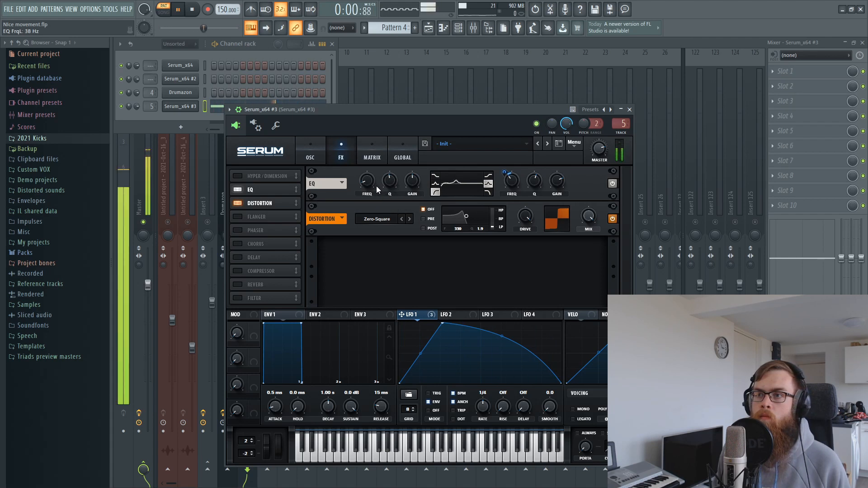
drag(508, 184, 509, 185)
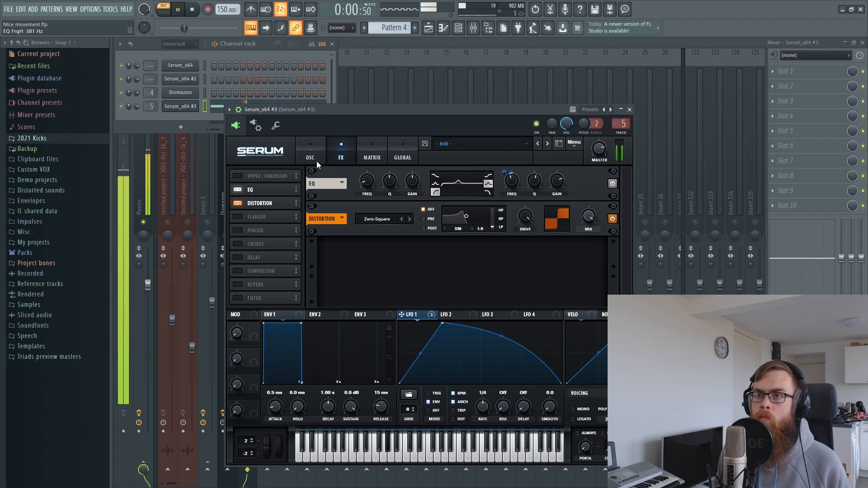
click(310, 148)
click(341, 161)
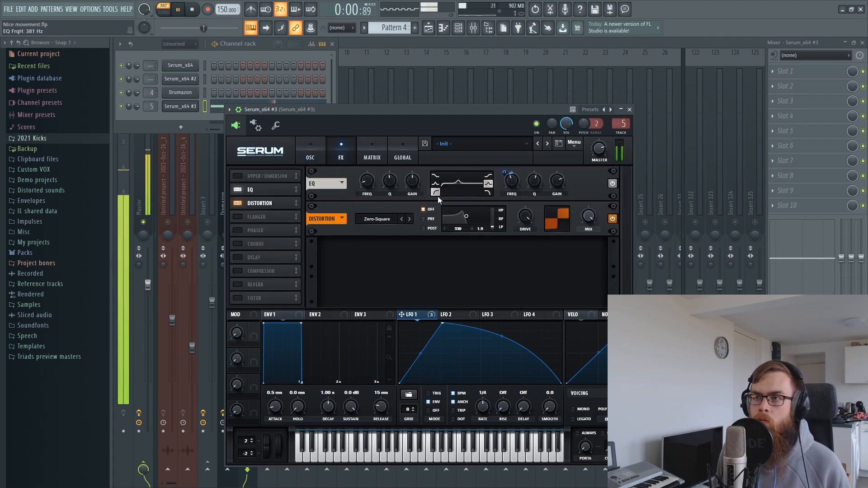
drag(511, 186, 511, 190)
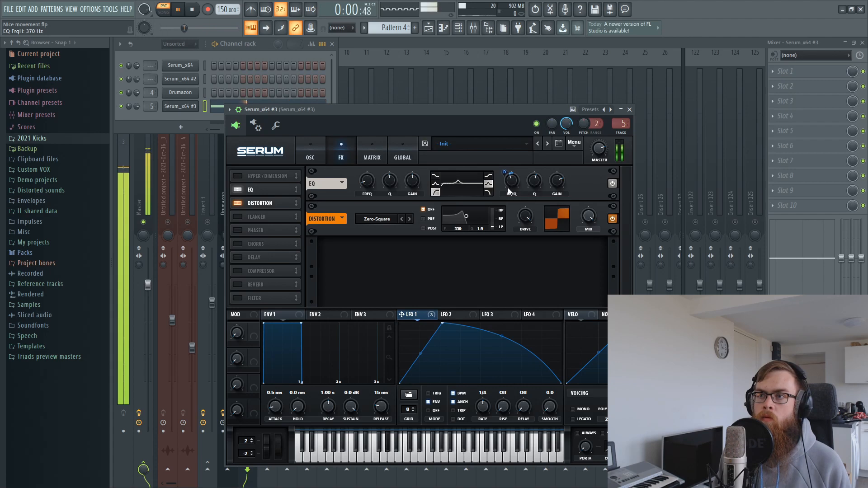
key(space)
drag(458, 115, 464, 112)
key(space)
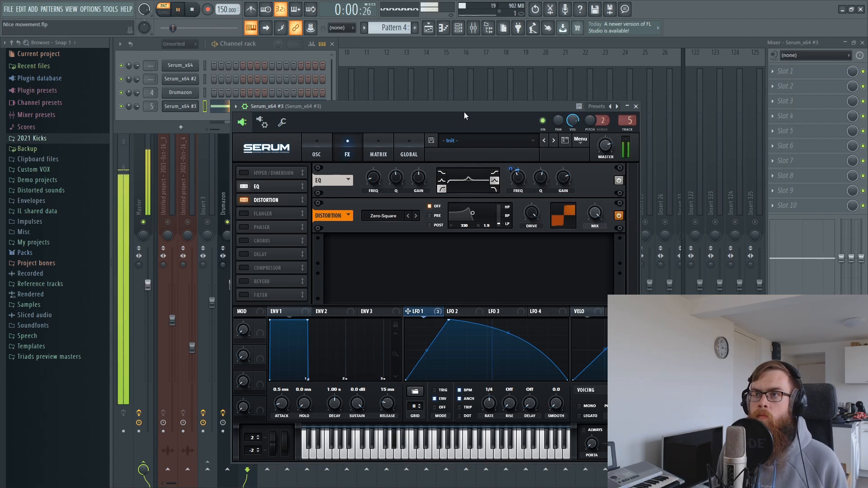
key(space)
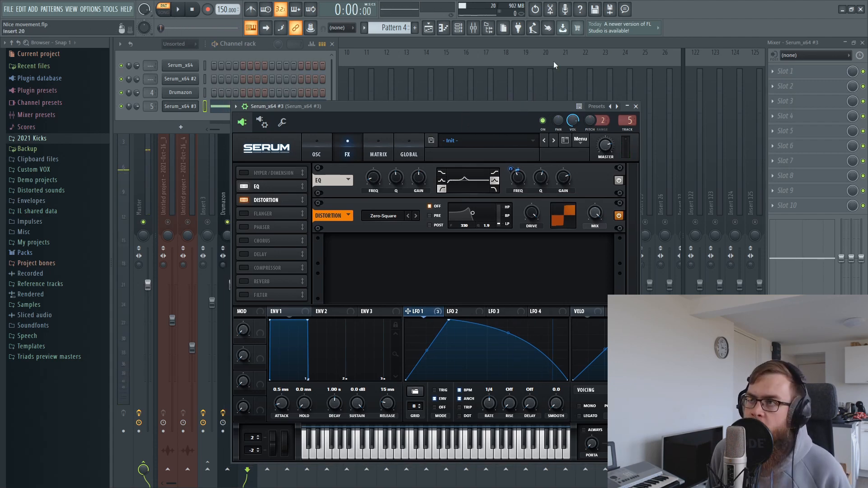
Record the EQ-modulated Serum tail from the pattern with Edison on the Master track.
click(551, 10)
click(229, 123)
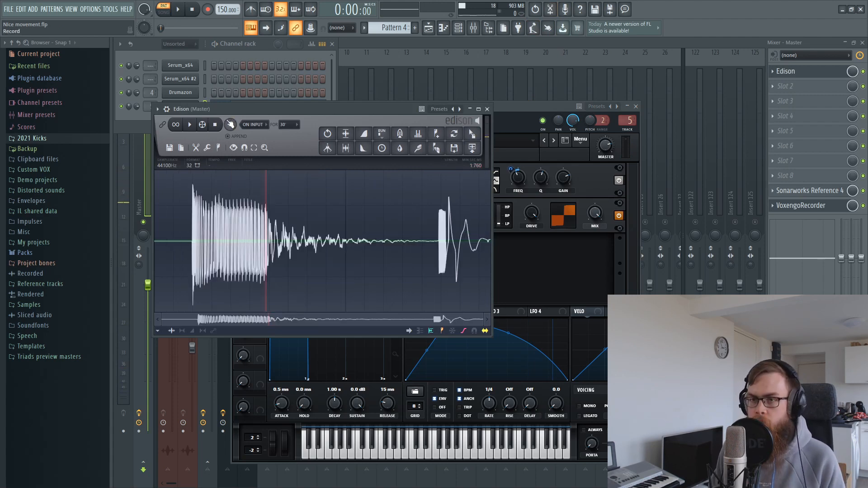
click(230, 124)
click(180, 9)
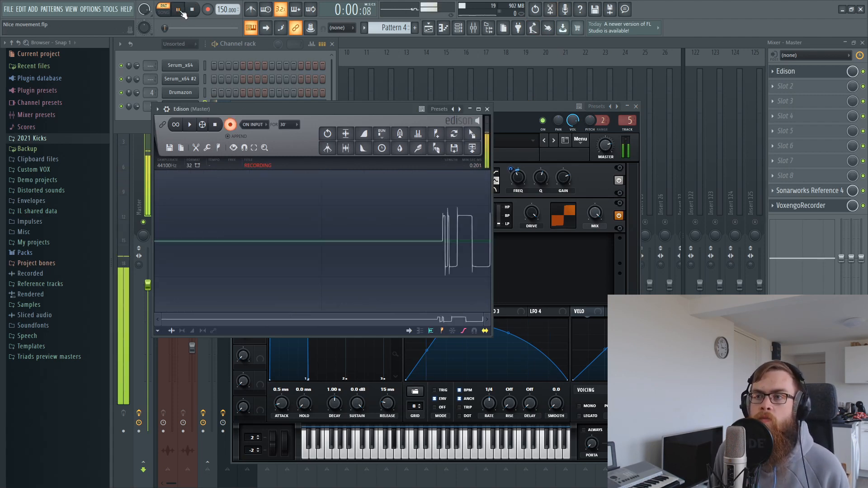
click(180, 10)
key(space)
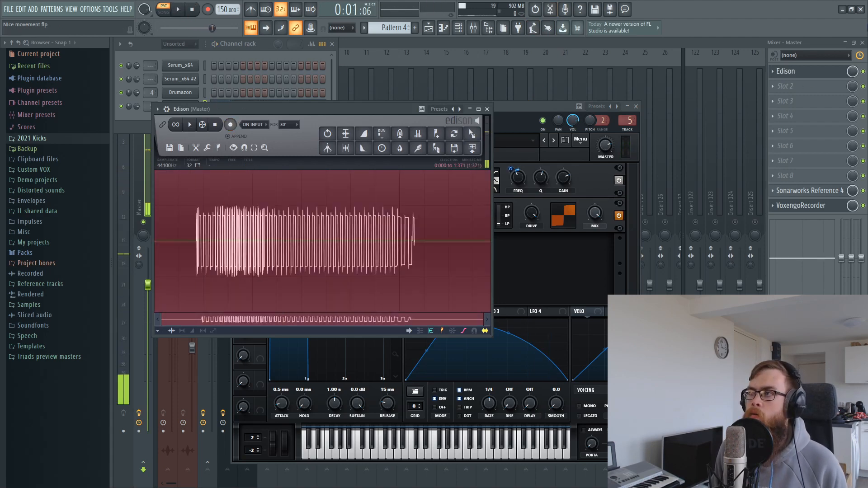
Place the Edison recording on playlist Track 3 under the earlier tail and trim the silence from its audio clip.
key(F7)
click(862, 43)
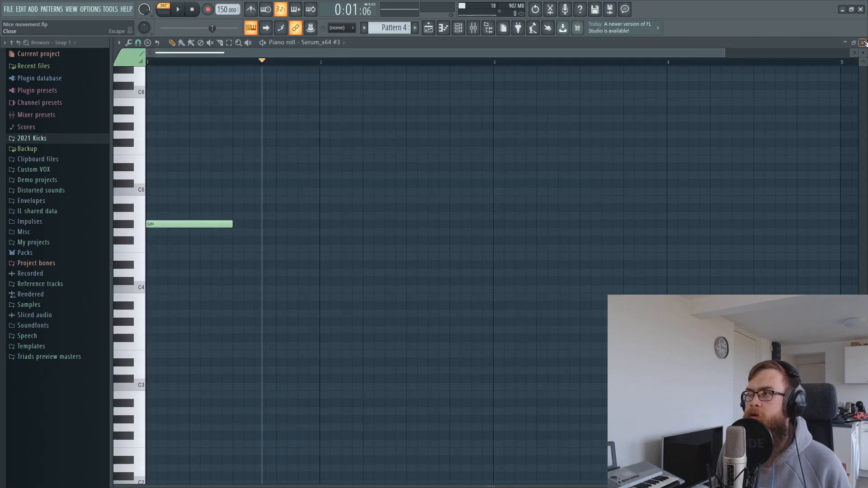
drag(474, 135, 489, 122)
right_click(664, 132)
double_click(518, 131)
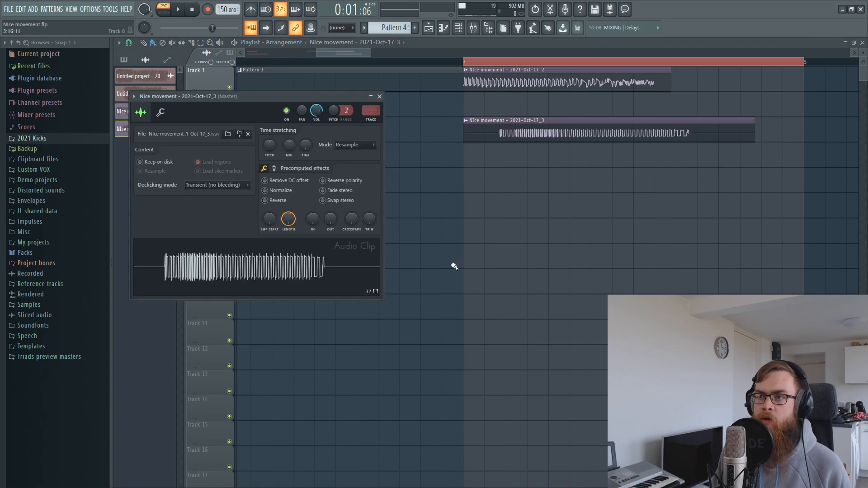
drag(369, 223, 370, 219)
click(380, 96)
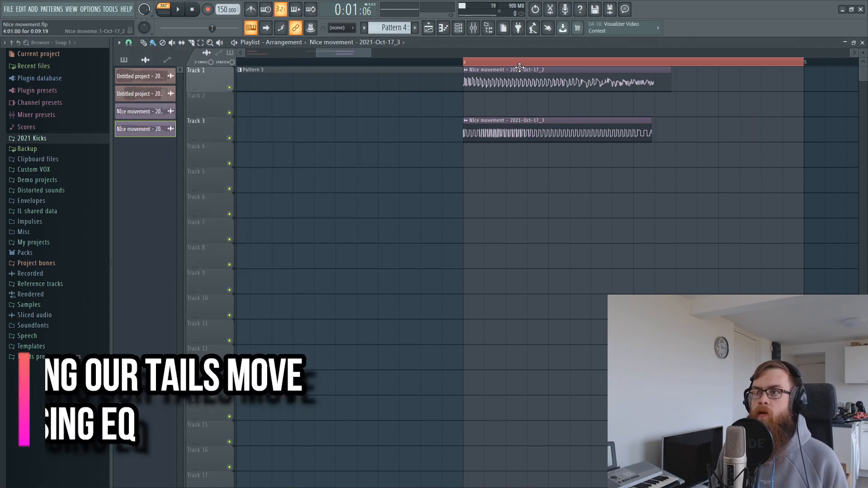
Overlay the new tail on the Track 1 clip to compare waveforms, and return it to Track 3 with a slight later offset.
scroll(534, 77, up, 4)
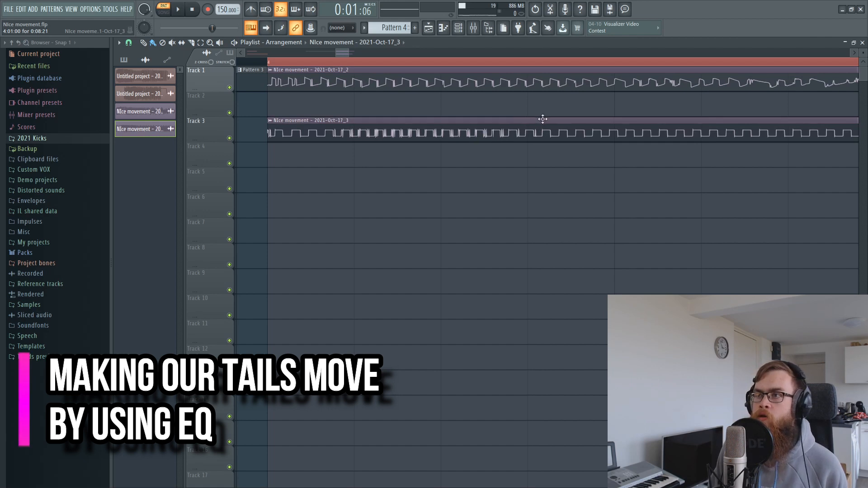
drag(542, 119, 544, 66)
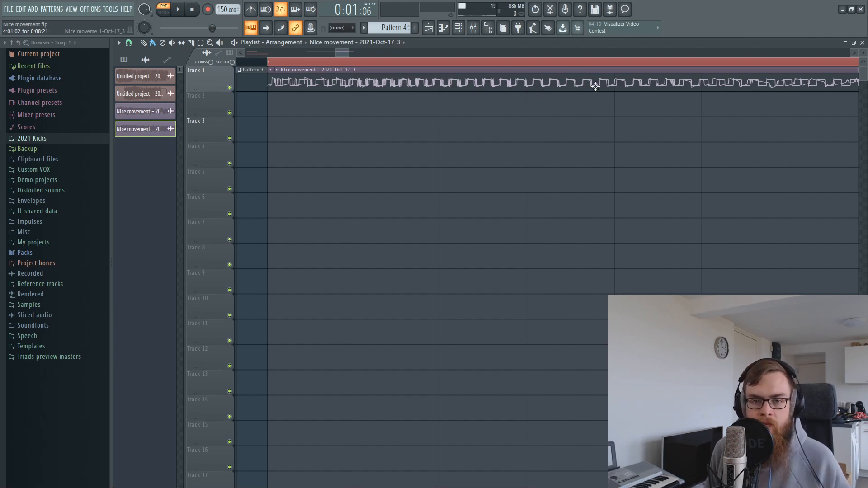
drag(584, 82, 577, 140)
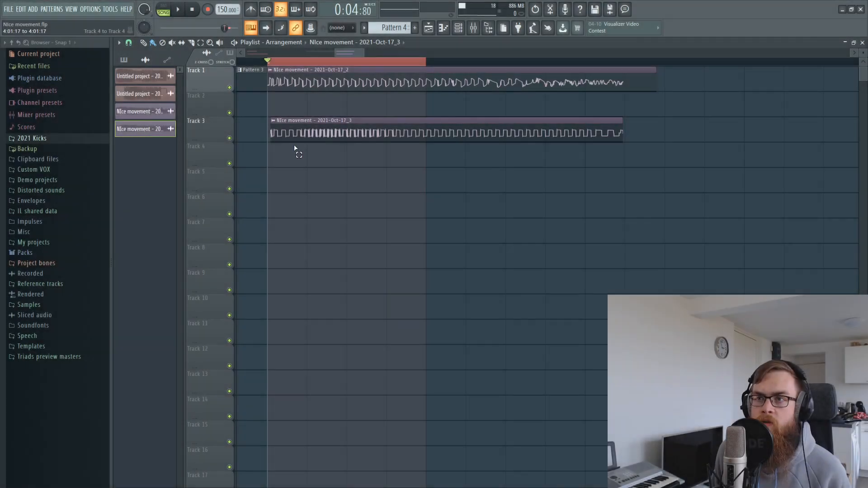
Cut the beginnings off both tail clips and change their declicking modes, using Generic (bleeding) for the Track 3 clip.
drag(294, 149, 308, 82)
double_click(308, 83)
click(283, 255)
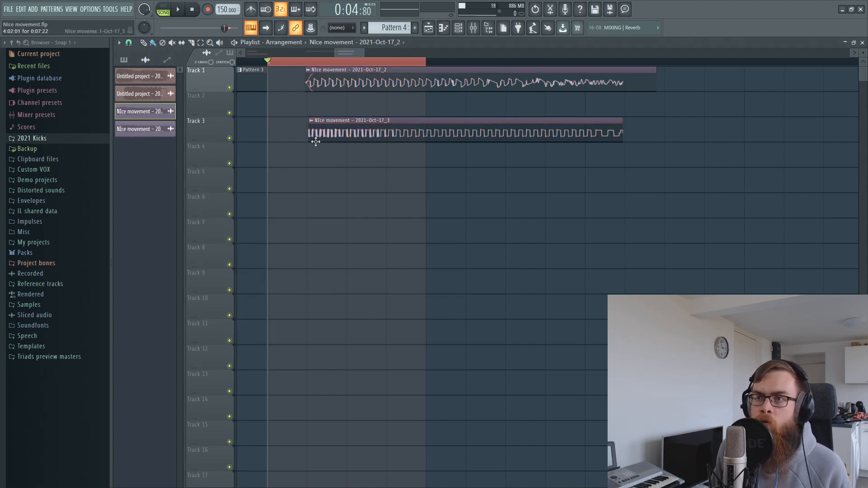
double_click(316, 141)
click(213, 185)
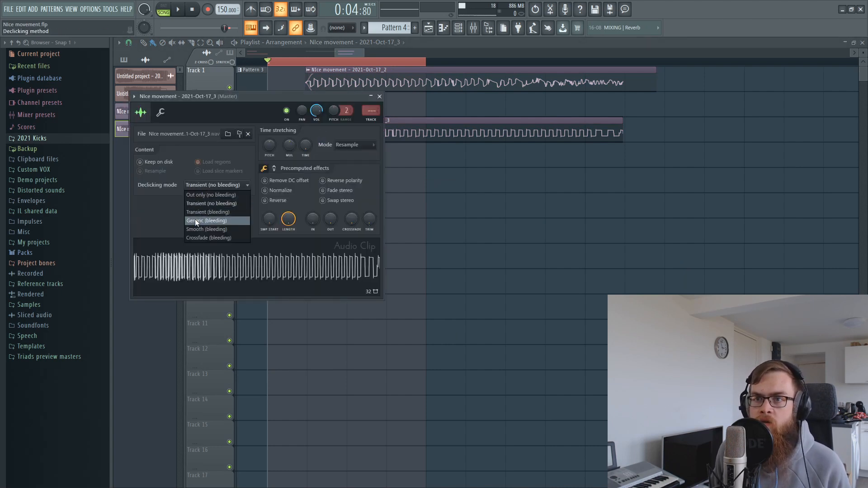
click(196, 221)
Select the two shortened tail clips and inspect how their starting points line up in the playlist.
drag(331, 164, 402, 83)
ctrl+click(380, 110)
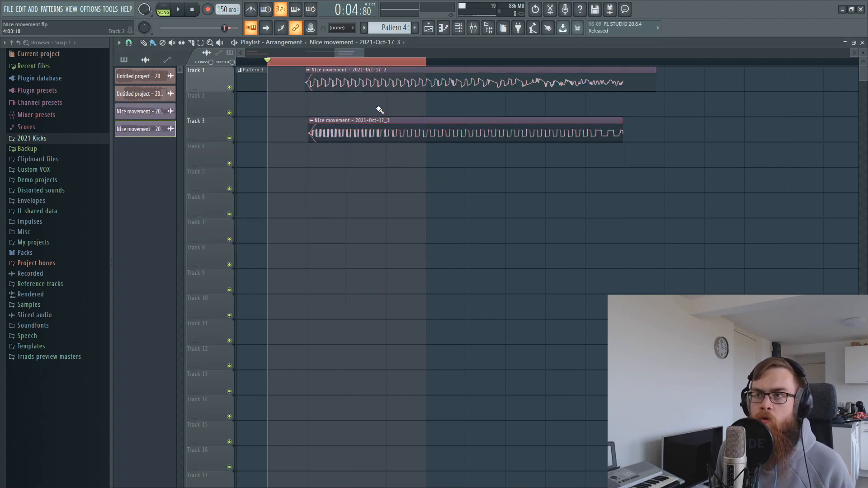
scroll(364, 67, up, 3)
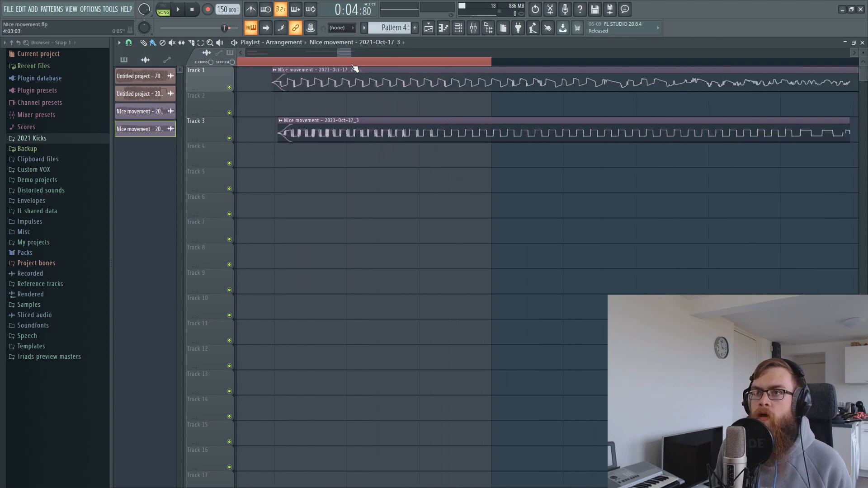
drag(292, 164, 315, 72)
click(296, 72)
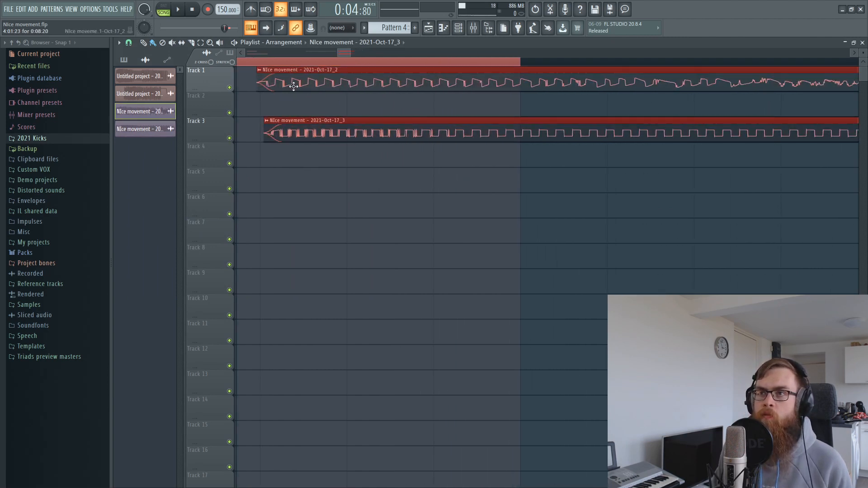
scroll(395, 65, down, 3)
drag(403, 83, 470, 82)
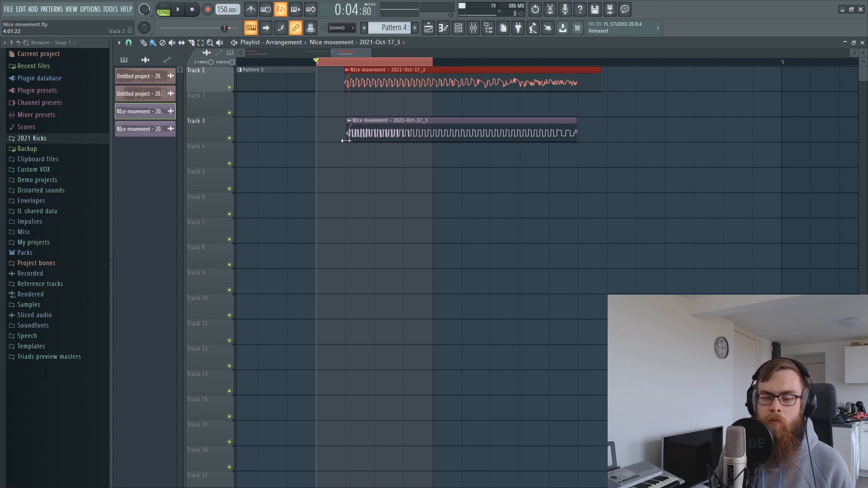
Play the two tail clips in a loop and shift the start of the Track 1 clip slightly later to line up with Track 3.
right_click(418, 108)
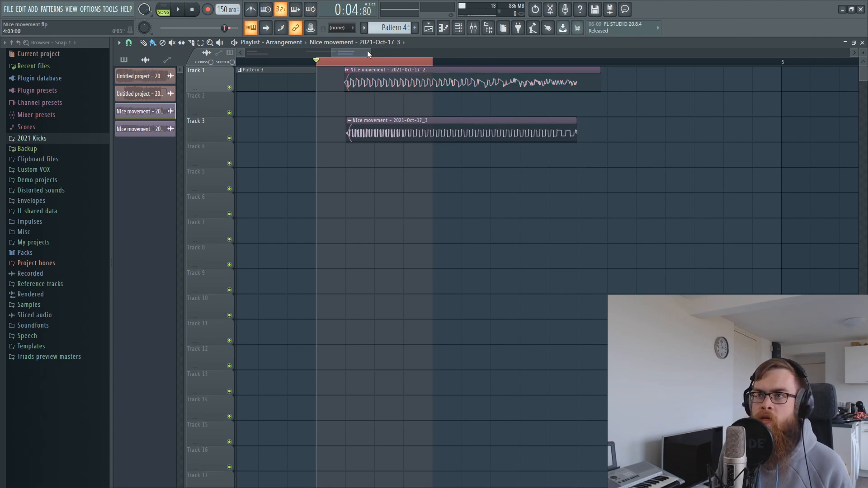
mouse_move(366, 52)
mouse_down()
mouse_move(298, 54)
mouse_move(358, 62)
mouse_up()
key(space)
scroll(349, 70, up, 5)
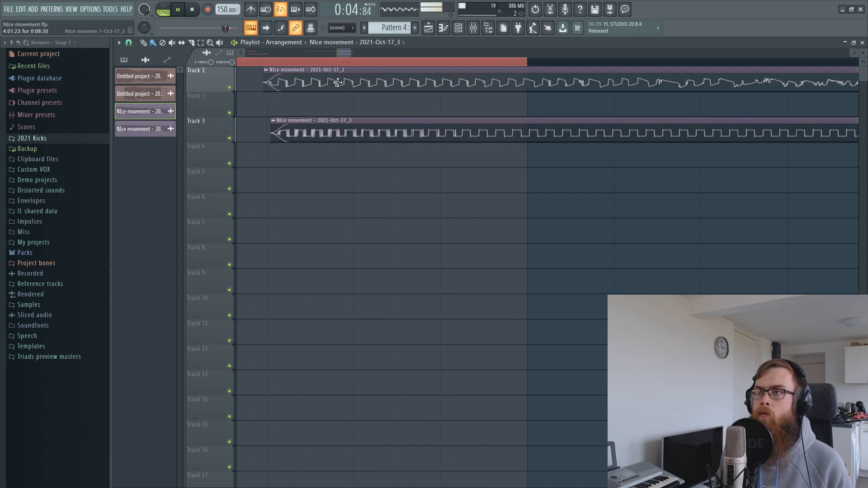
mouse_move(338, 82)
mouse_down()
mouse_move(357, 109)
mouse_move(379, 110)
mouse_move(347, 80)
mouse_up()
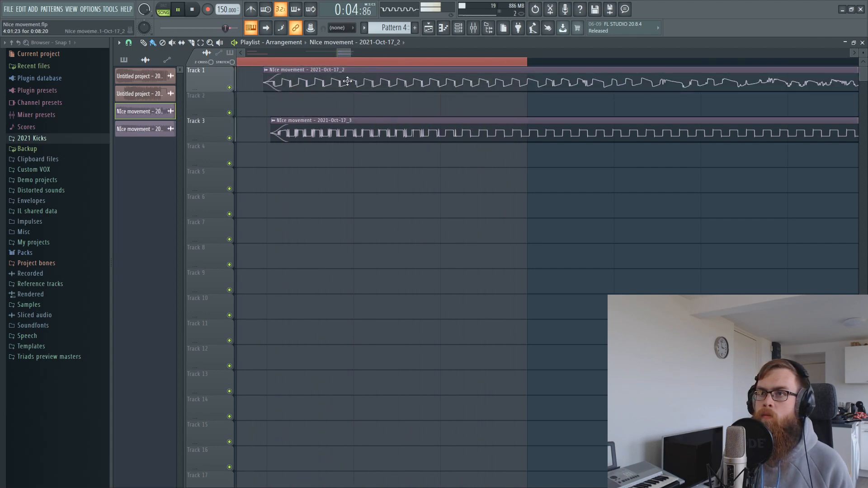
drag(264, 86, 274, 86)
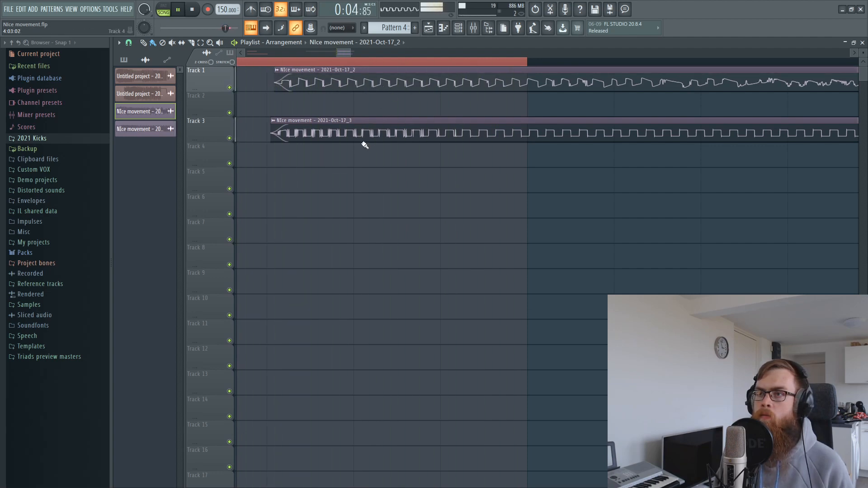
key(space)
Assign the Track 1 tail clip to mixer track 6 and the Track 3 tail clip to mixer track 7.
double_click(382, 81)
click(446, 194)
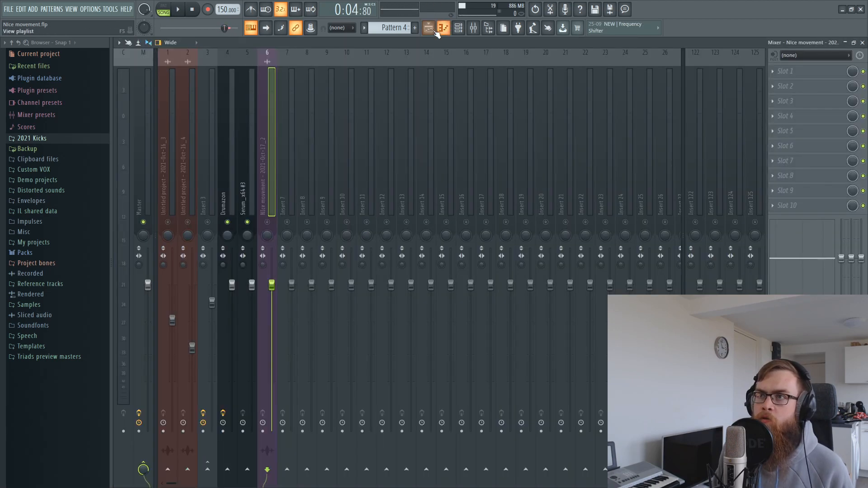
click(428, 28)
click(377, 119)
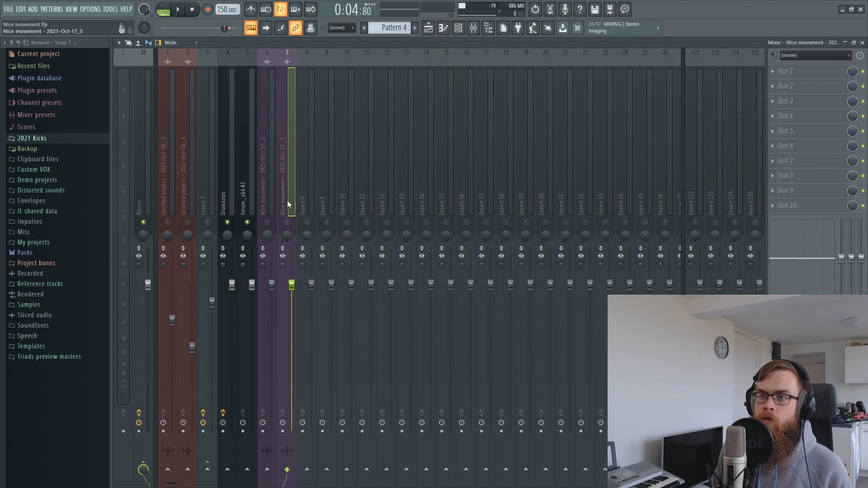
Lower the faders of both tail mixer tracks, keeping track 7 louder than track 6, and reactivate all mixer tracks.
ctrl+click(272, 225)
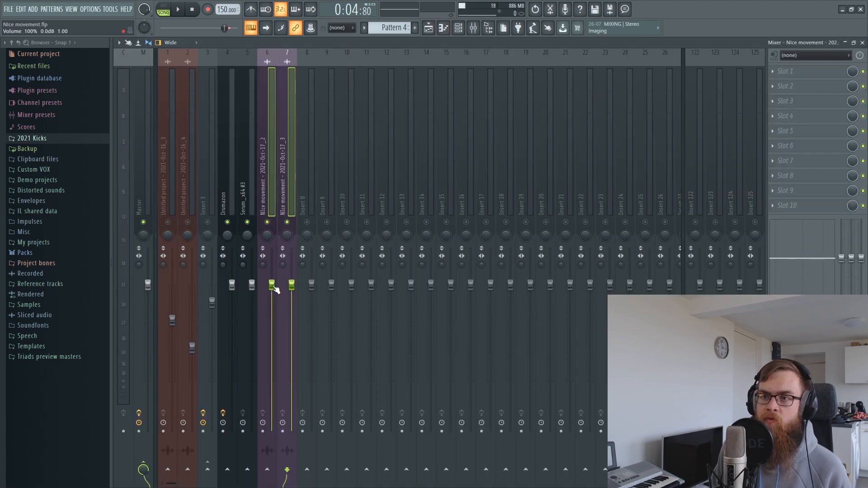
drag(273, 284, 273, 307)
click(290, 167)
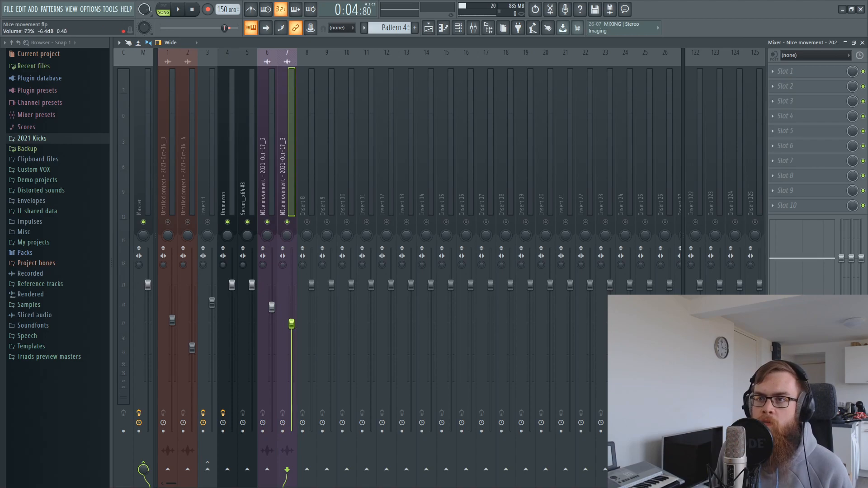
key(space)
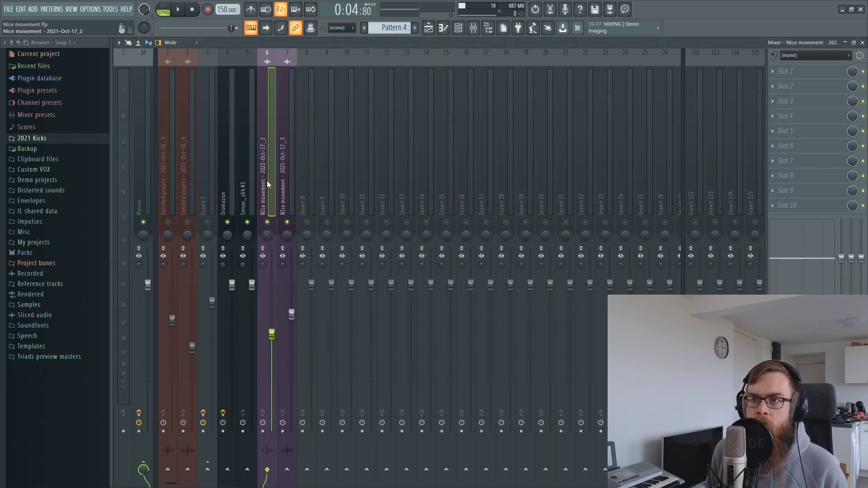
click(281, 148)
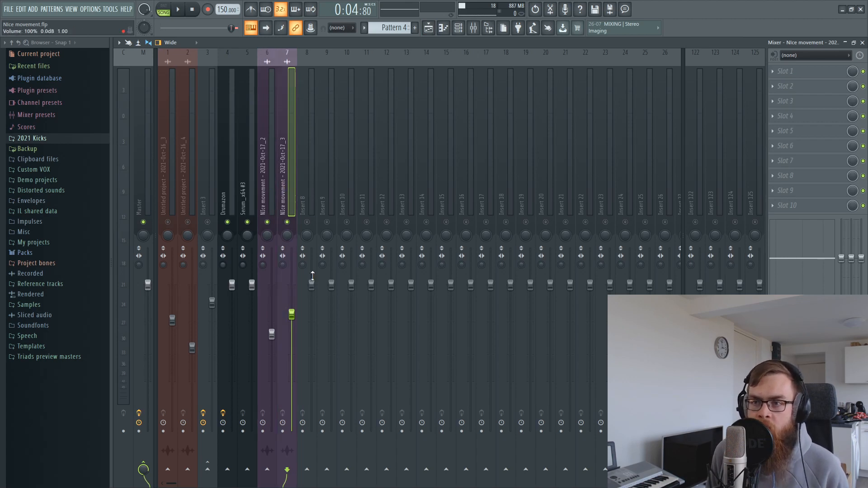
right_click(308, 221)
right_click(309, 221)
Play the two shortened tail clips together in the playlist to check their balance.
click(428, 27)
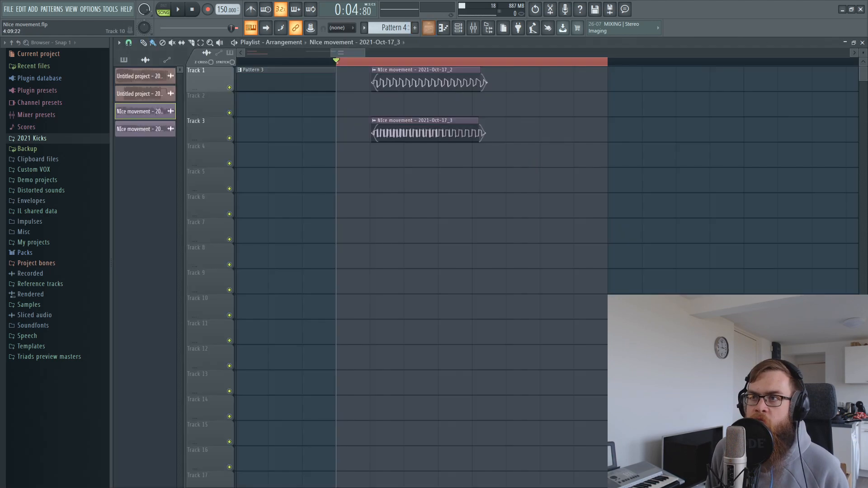
key(space)
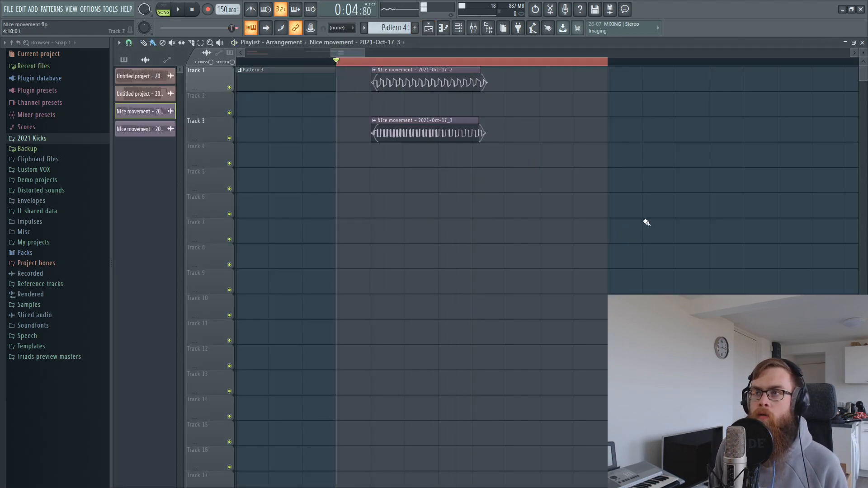
key(space)
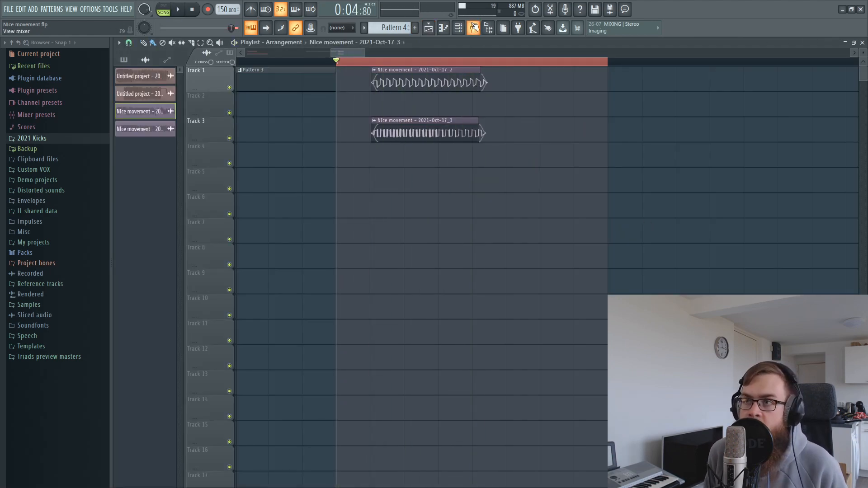
Route mixer tracks 6 and 7 together to Insert 8 only.
click(474, 27)
ctrl+click(270, 172)
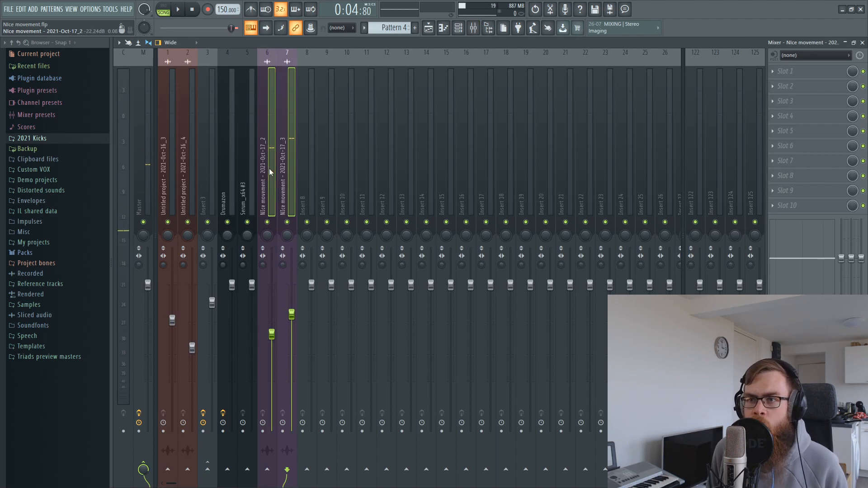
right_click(307, 469)
click(323, 455)
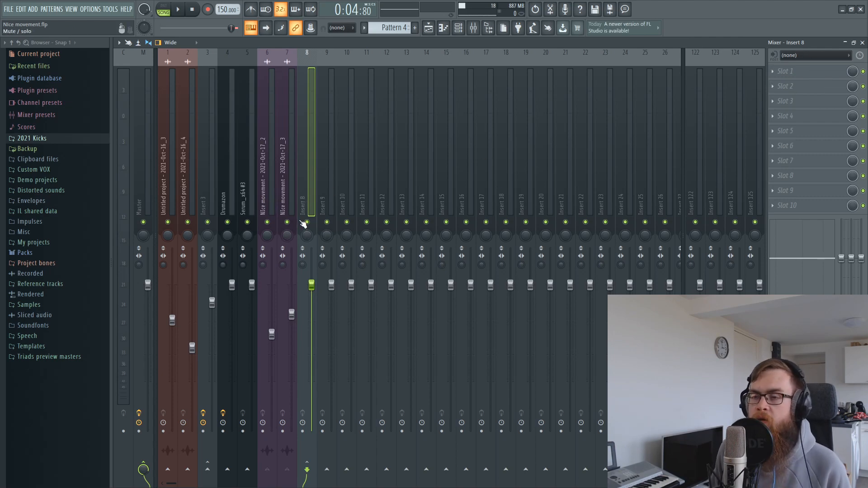
Load Shade into the first effect slot of Insert 8 and adjust the size of its window.
click(794, 78)
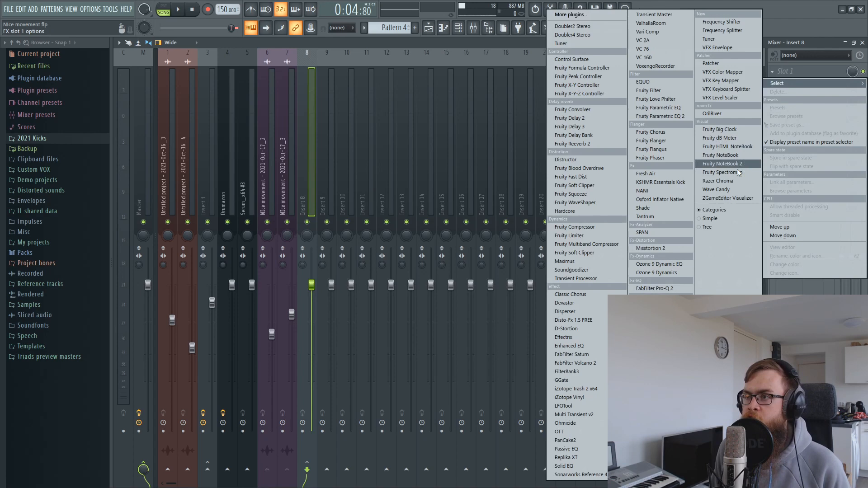
click(660, 204)
drag(335, 375, 332, 297)
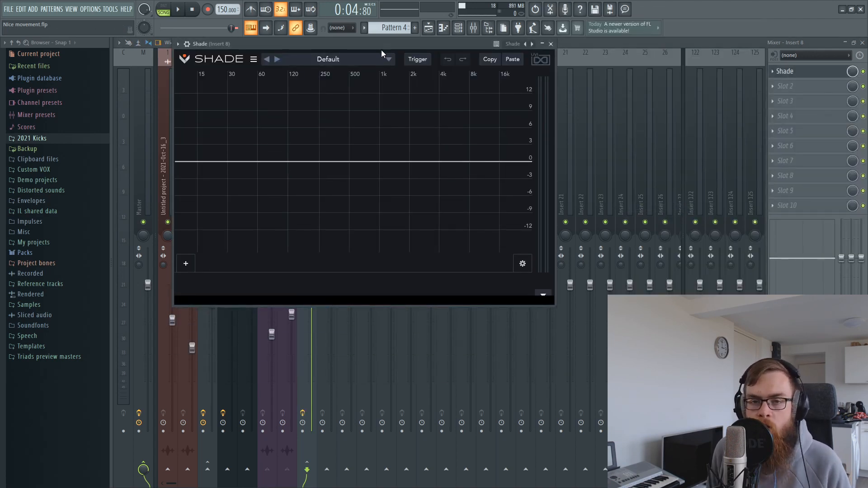
drag(379, 44, 400, 72)
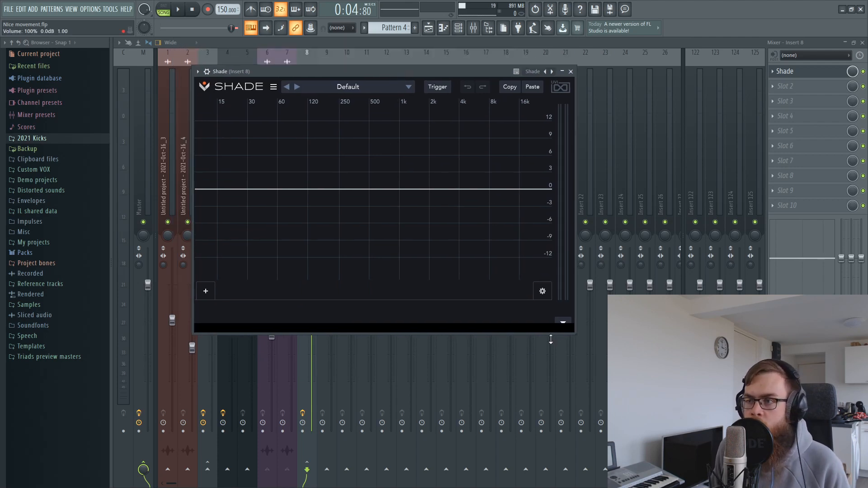
click(563, 324)
click(209, 368)
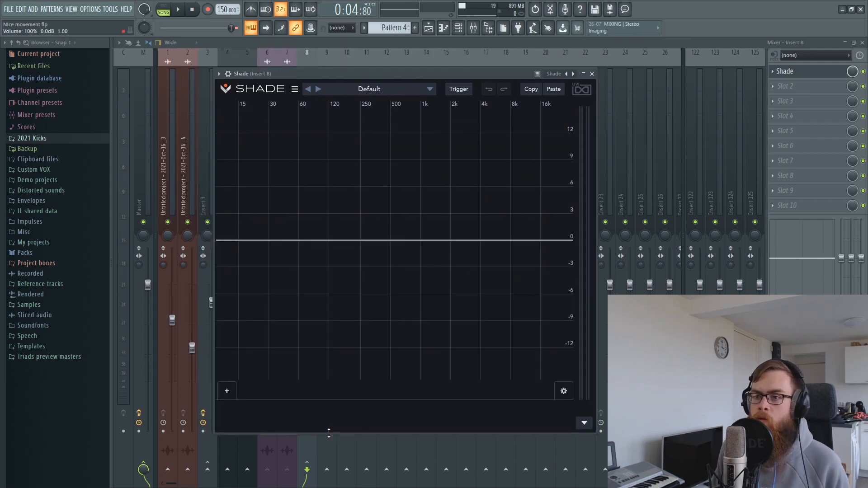
drag(329, 433, 321, 400)
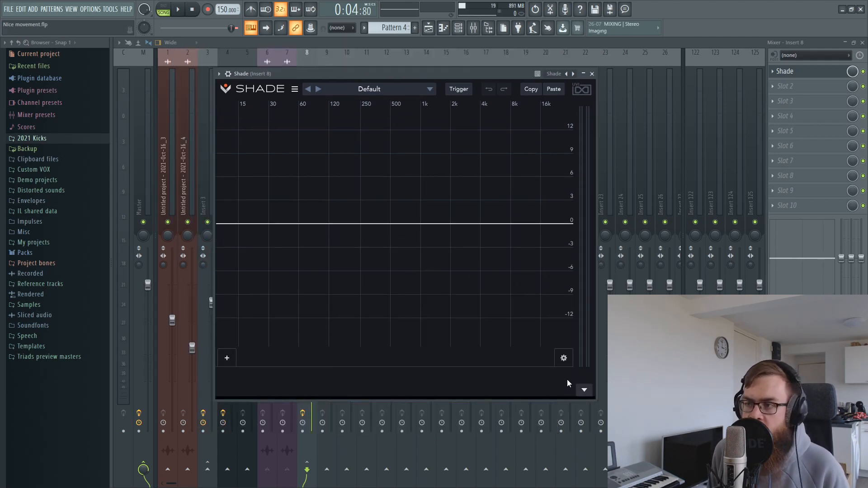
Add a tempo-synced LFO in Shade at 1/2 t, shape 25.7% and symmetry -81.7%, modulating a peak band's frequency.
click(584, 389)
click(227, 435)
click(246, 371)
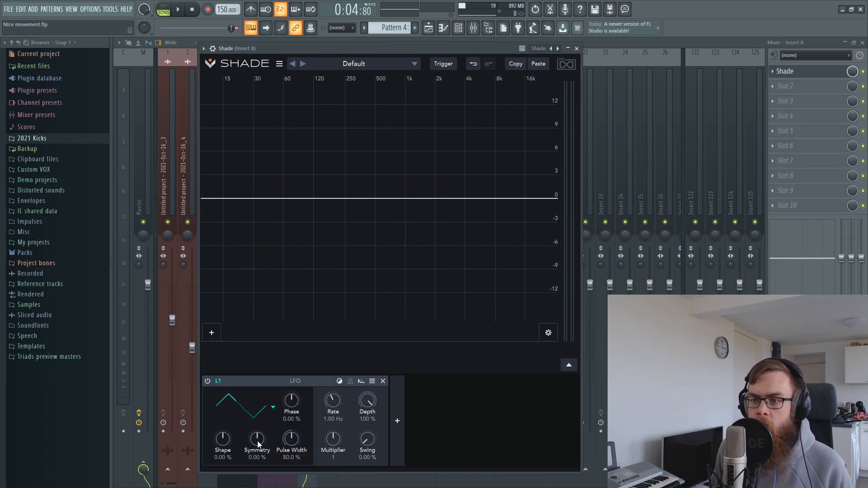
click(351, 380)
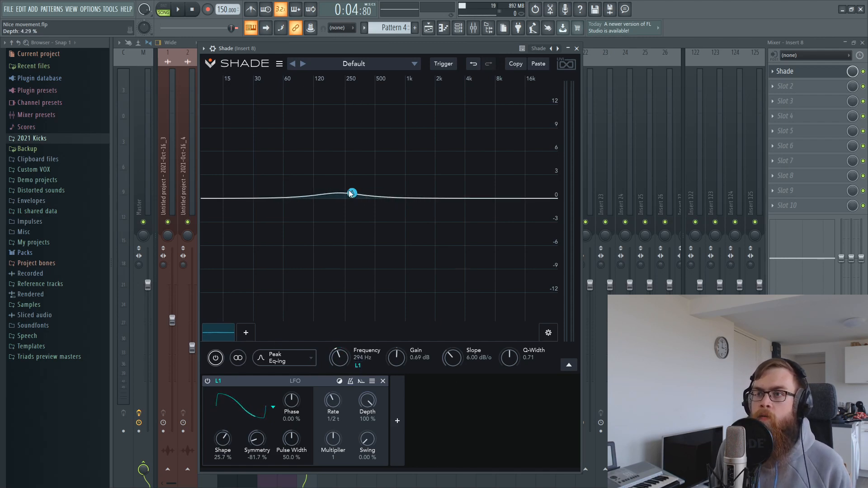
Raise the LFO-modulated peak to about 382 Hz and 6.6 dB with a Q-width of 1.59, and play the tail.
drag(351, 194, 362, 146)
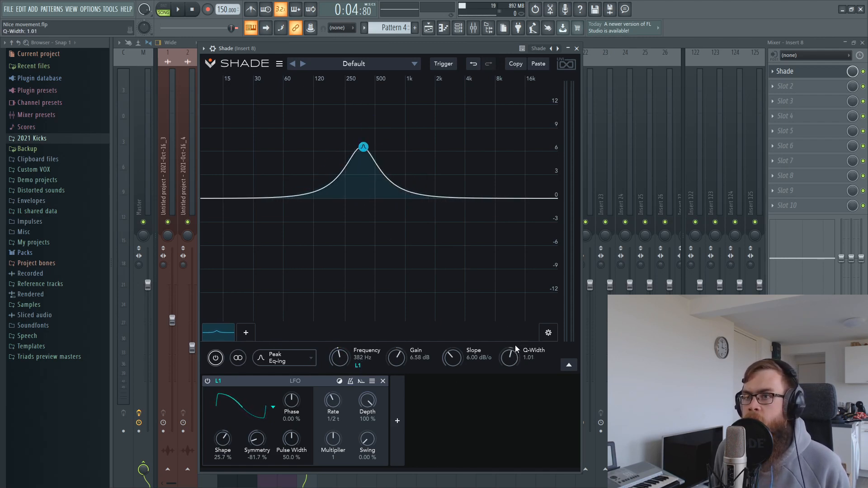
drag(378, 48, 382, 55)
key(space)
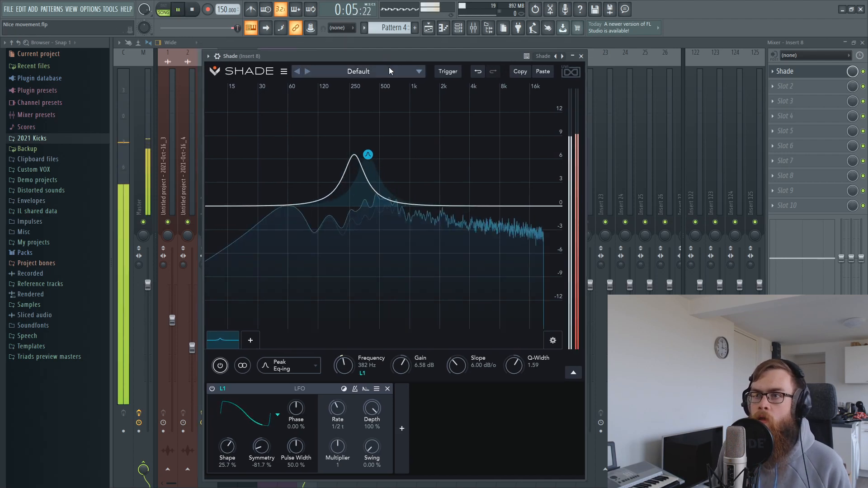
key(space)
key(space)
key(space)
Fine-tune the modulated peak to about 452 Hz and 7.85 dB while listening to the tail.
drag(368, 155, 378, 149)
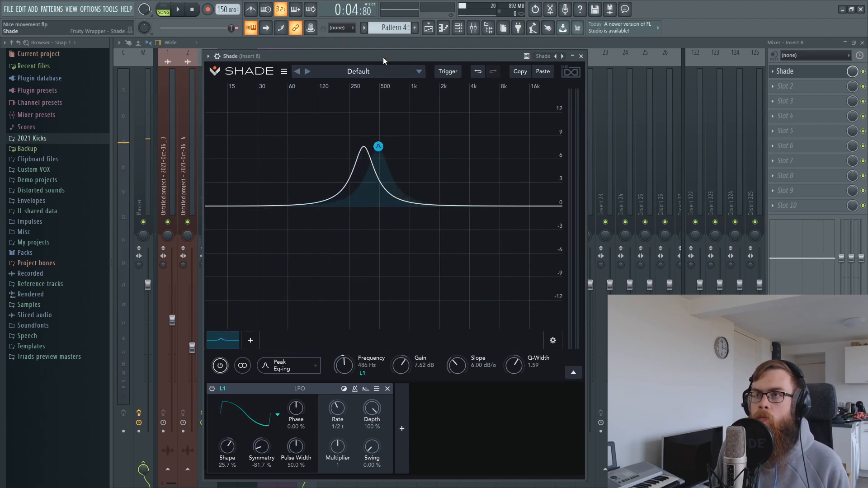
key(space)
drag(383, 57, 398, 54)
drag(393, 143, 390, 141)
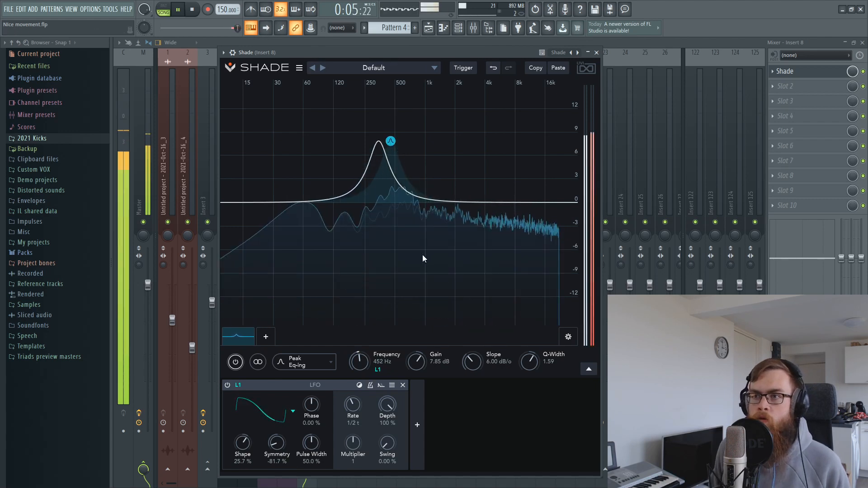
drag(394, 47, 402, 53)
key(space)
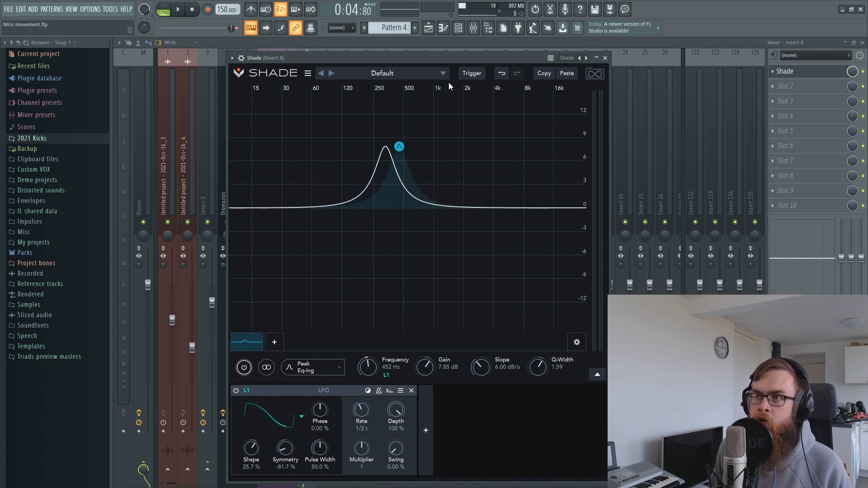
drag(415, 64, 389, 50)
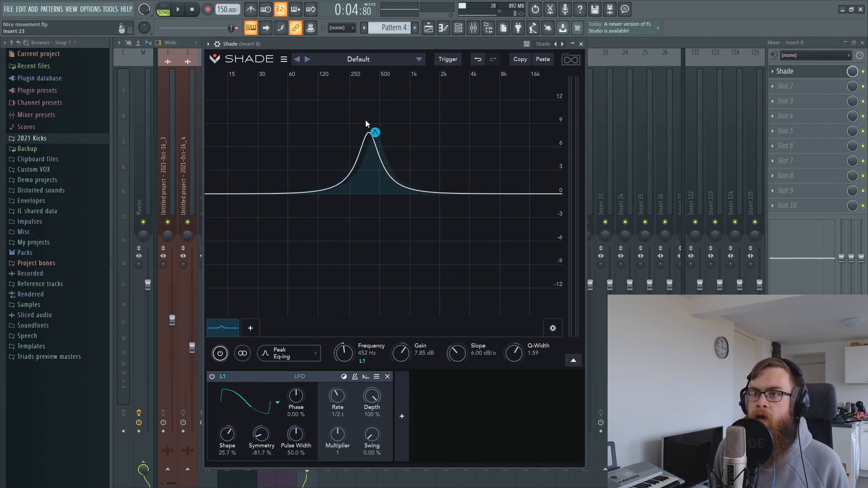
click(789, 87)
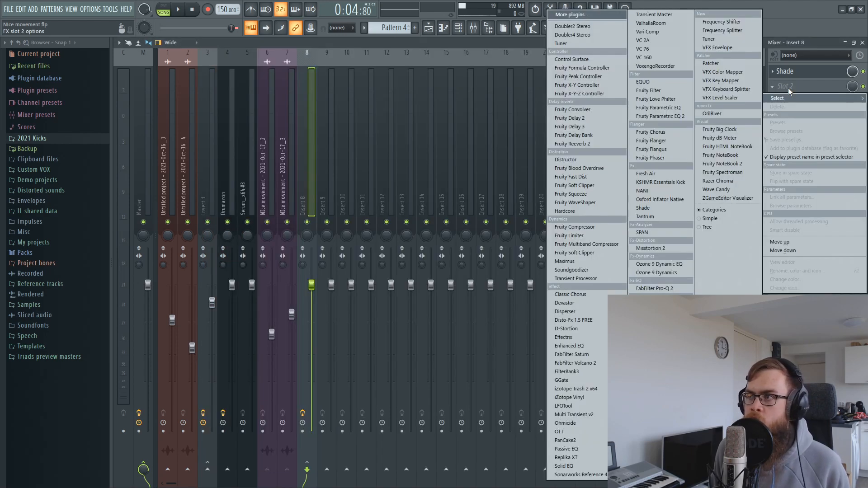
key(Escape)
click(787, 71)
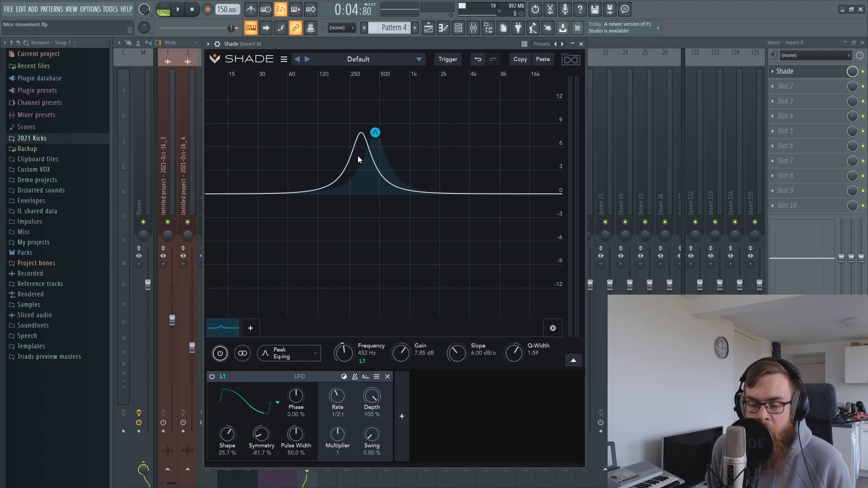
Add a low peak boost near 58 Hz at under 2 dB and move the modulated peak to about 501 Hz and 8.8 dB.
key(space)
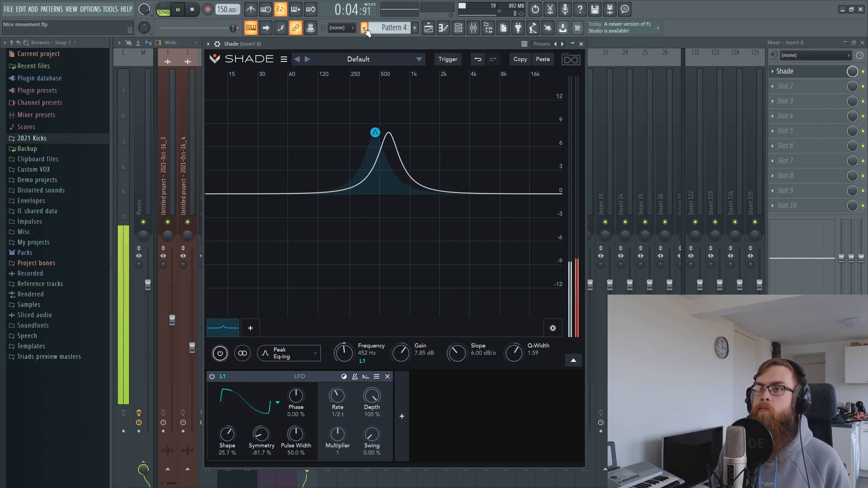
double_click(296, 180)
drag(296, 179, 286, 181)
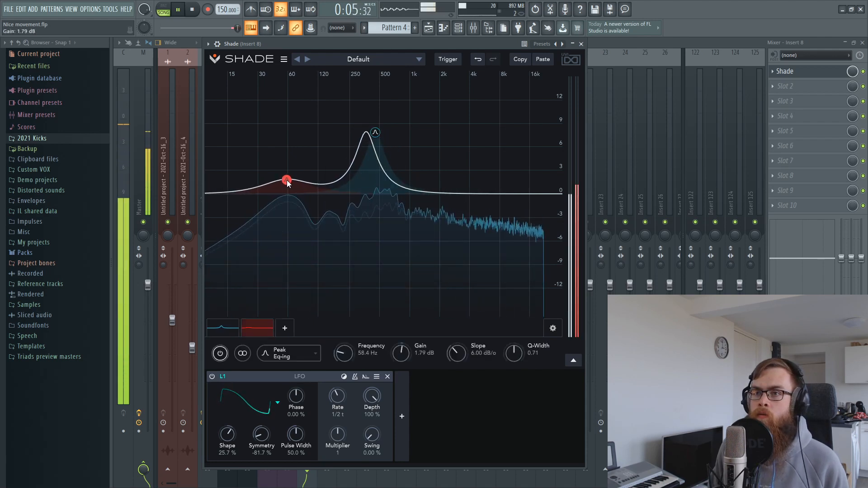
drag(377, 136, 382, 127)
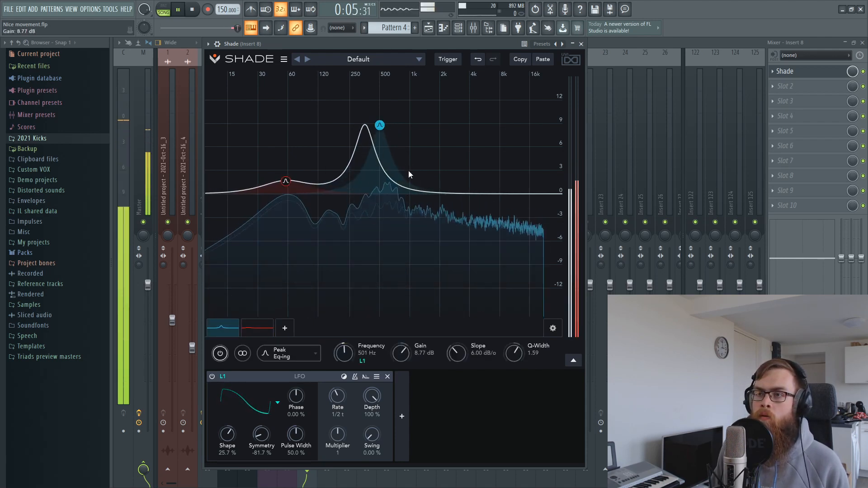
Add a broad boost of about 3 dB above the modulated peak and a cut of about -1.85 dB at 224 Hz.
double_click(407, 156)
drag(407, 156, 346, 210)
double_click(441, 187)
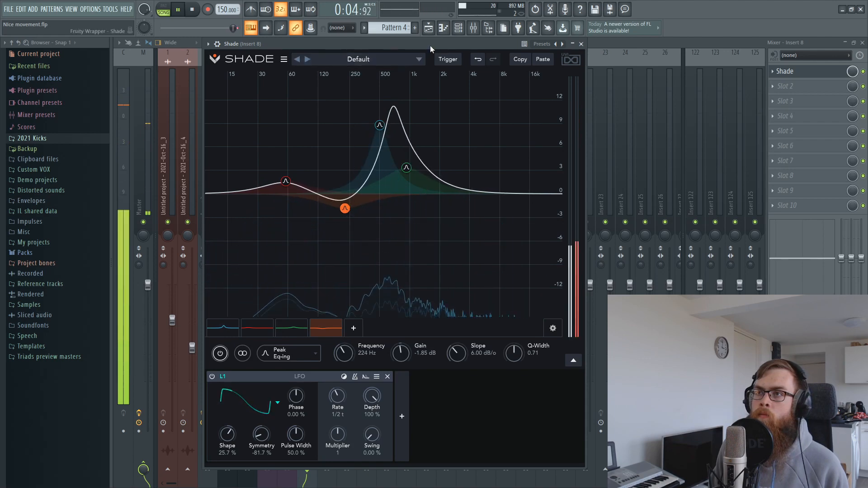
drag(430, 45, 451, 45)
key(space)
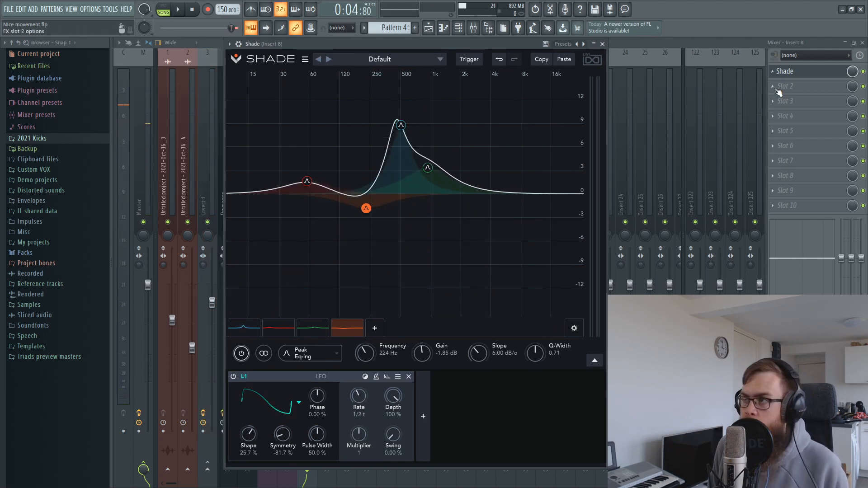
Load Misstortion 2 after Shade in the second effect slot of mixer insert 8 and move its window aside.
click(785, 86)
mouse_move(777, 97)
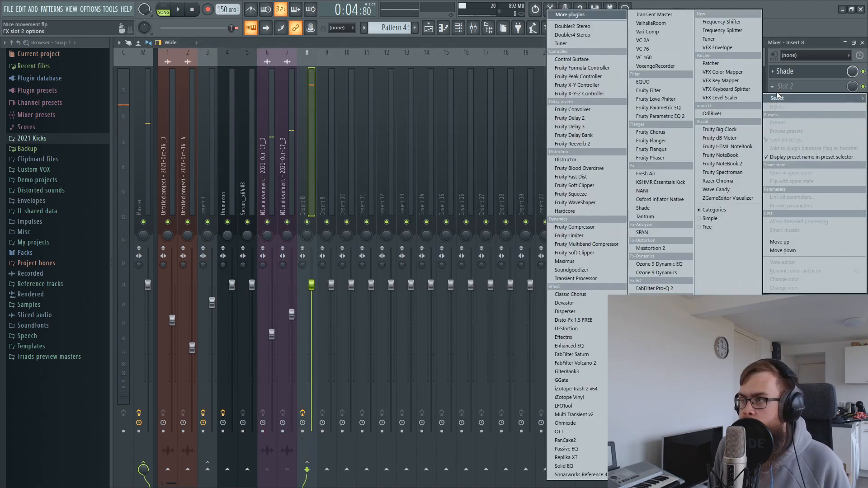
click(652, 250)
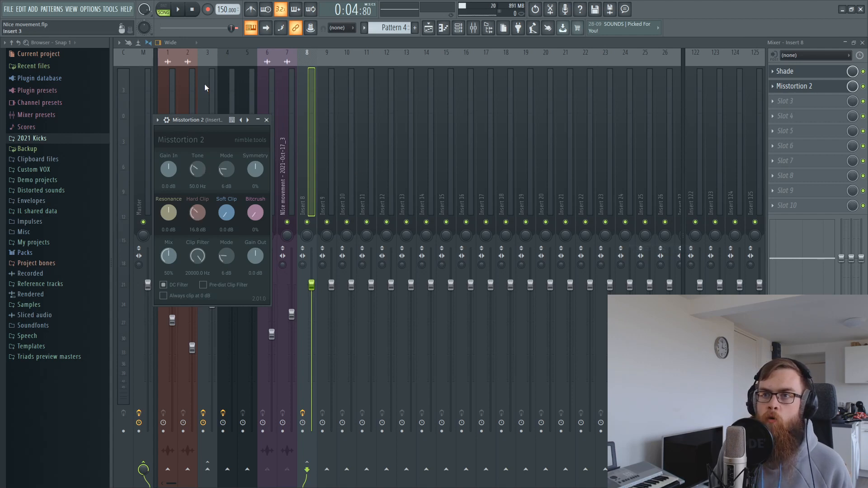
drag(197, 119, 536, 131)
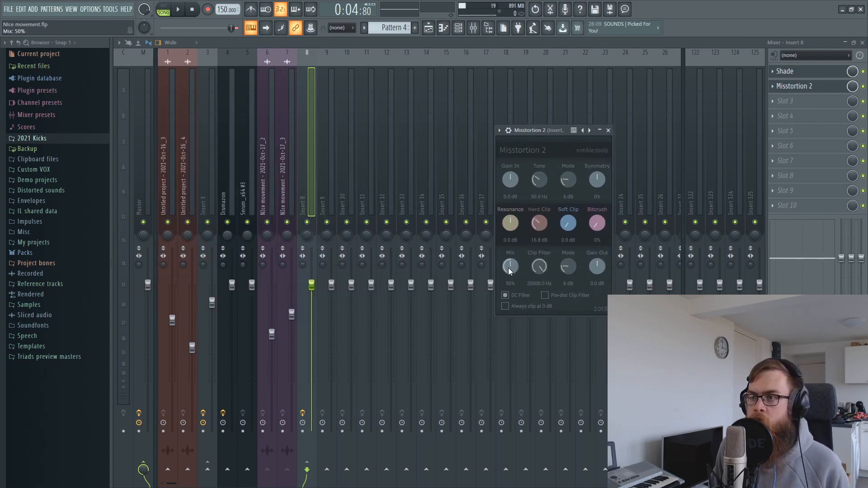
While playing the tail, set Misstortion 2's soft clip to 39.0 dB, hard clip to 37.0 dB and mix to 82%.
drag(508, 268, 509, 272)
key(space)
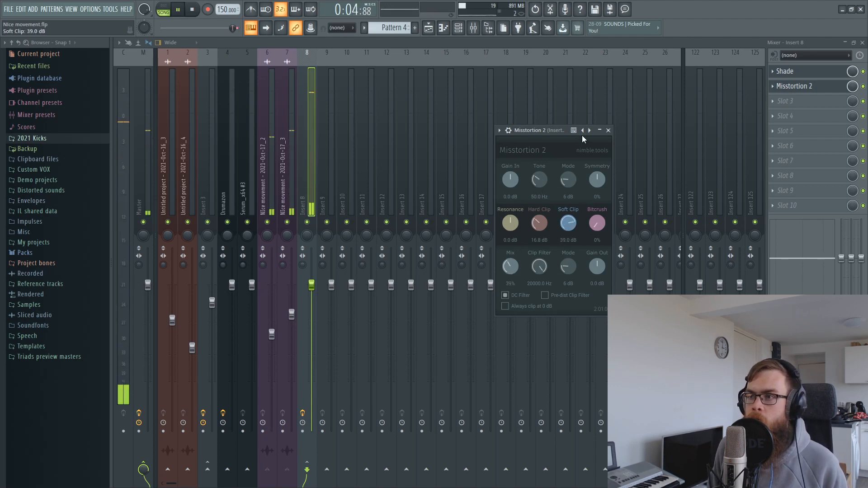
drag(539, 223, 552, 209)
drag(509, 267, 539, 242)
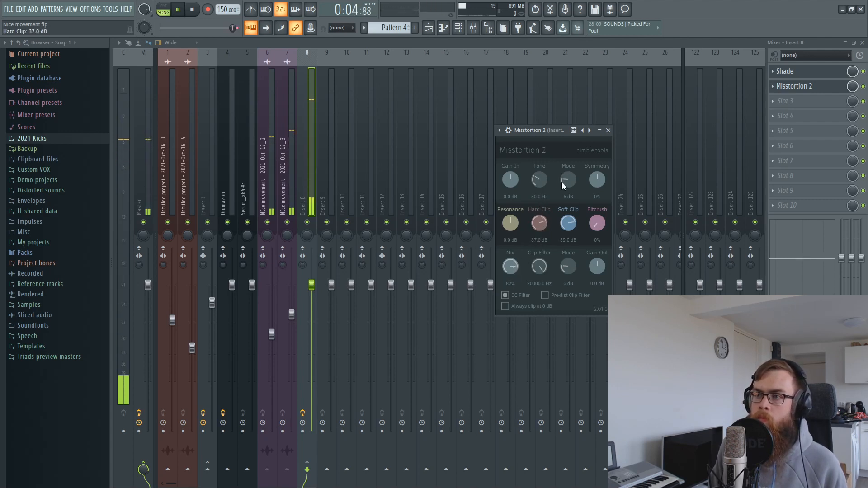
In Shade, set the modulated peak to about 411 Hz and 11.9 dB and turn the green boost into a -5.77 dB cut at 802 Hz.
click(799, 75)
drag(427, 174, 424, 231)
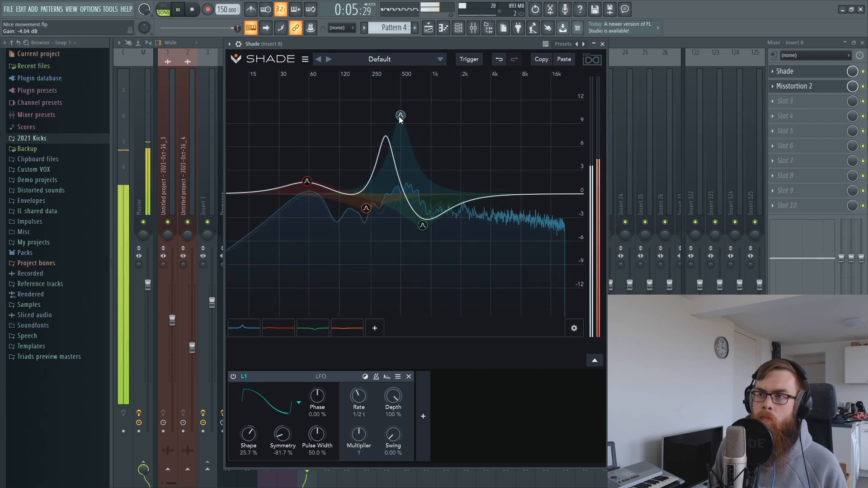
drag(400, 117, 392, 100)
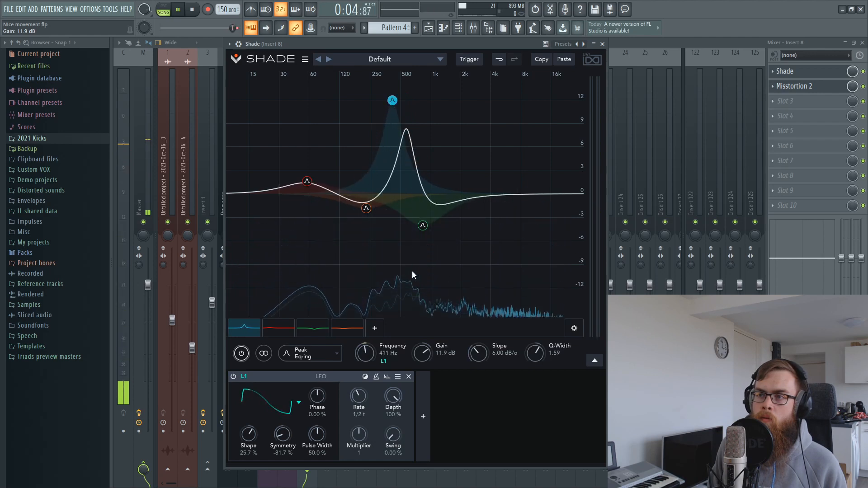
drag(422, 225, 421, 239)
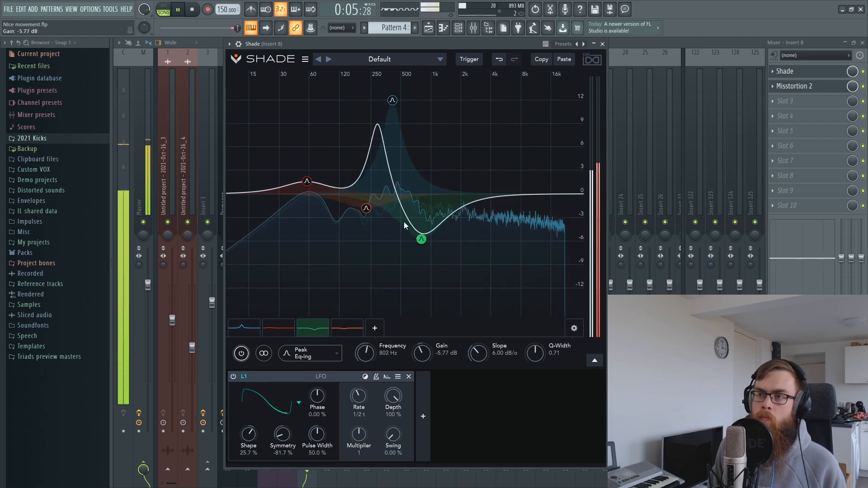
Raise the low boost to about 3.75 dB and add a fifth peak of about 4 dB near 480 Hz.
drag(307, 181, 310, 166)
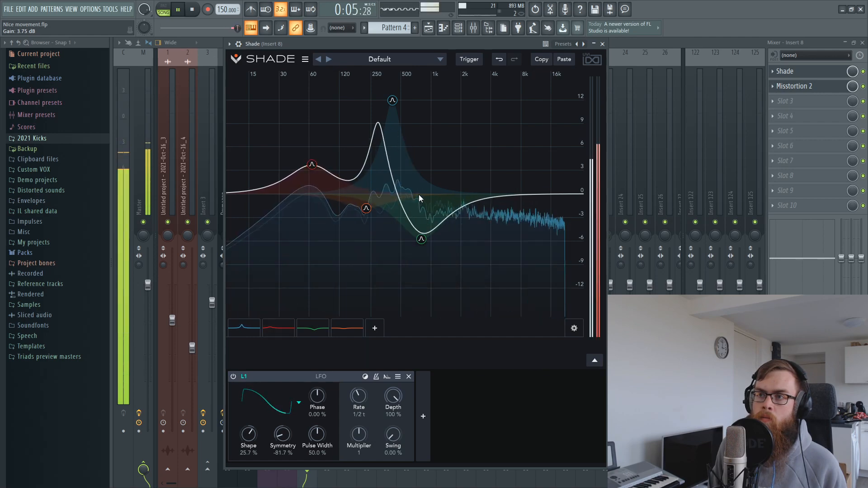
drag(419, 194, 399, 162)
drag(367, 209, 367, 226)
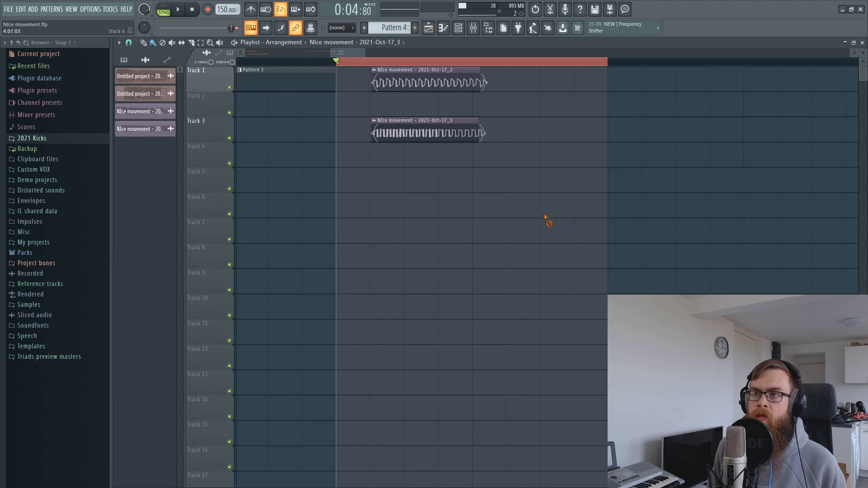
Shorten the playlist loop selection to about half its length around the two tail clips and start playback.
drag(533, 65, 472, 63)
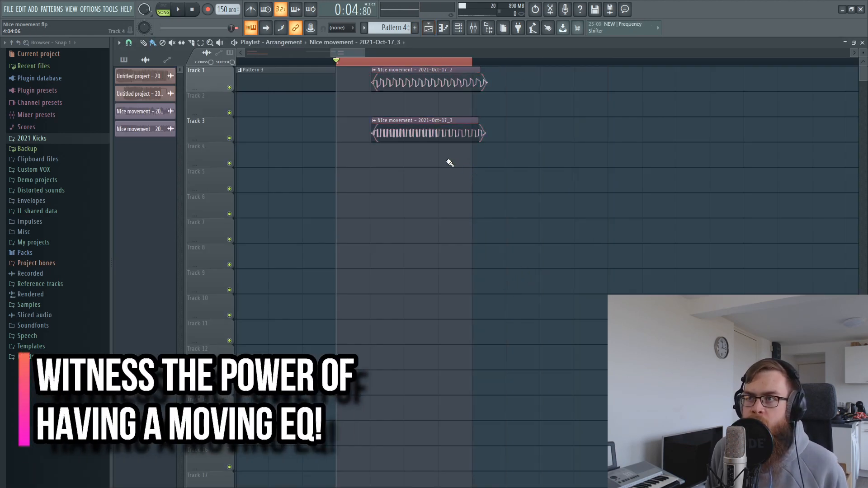
drag(424, 192, 463, 91)
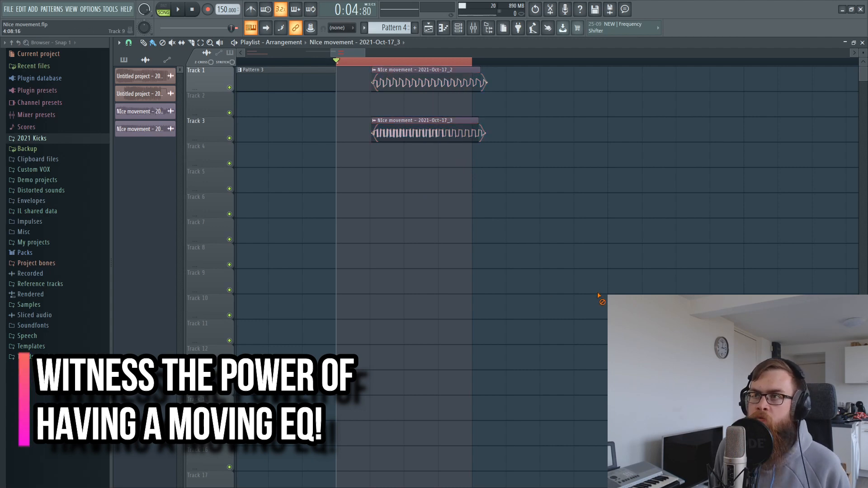
key(space)
Reopen Shade from the mixer and remove the magenta peak and the orange 236 Hz cut.
click(474, 27)
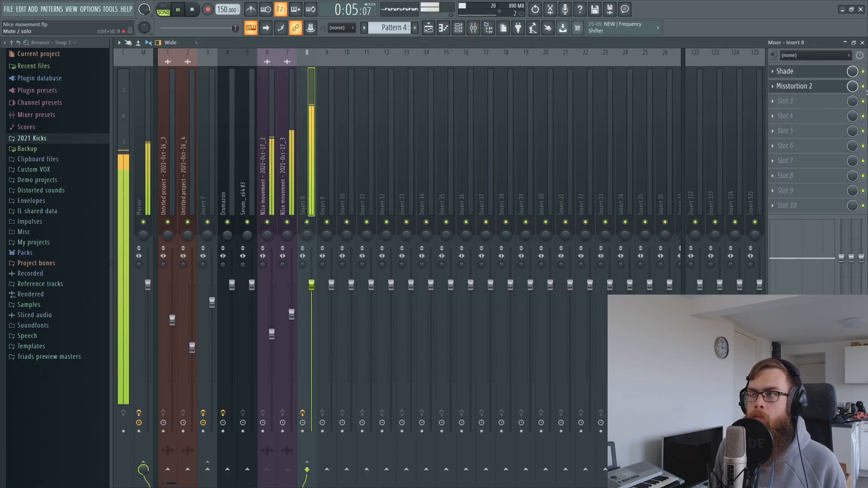
click(795, 85)
click(787, 71)
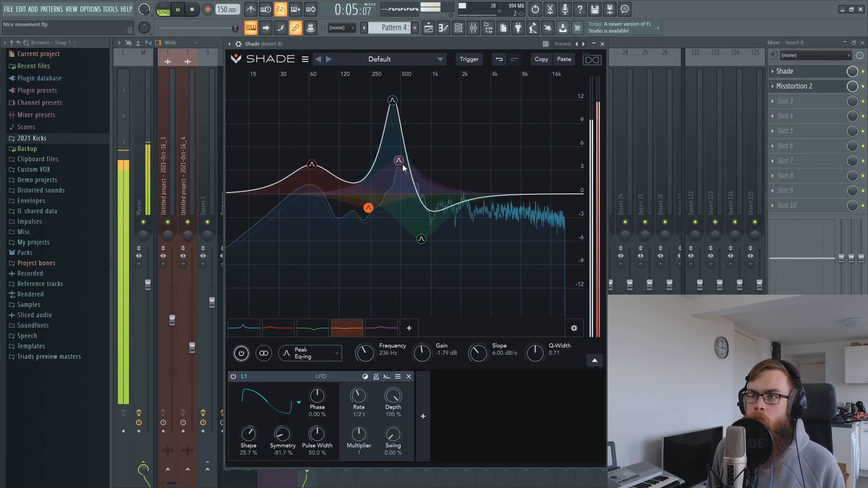
mouse_move(403, 164)
mouse_down()
mouse_move(410, 145)
mouse_move(402, 161)
mouse_up()
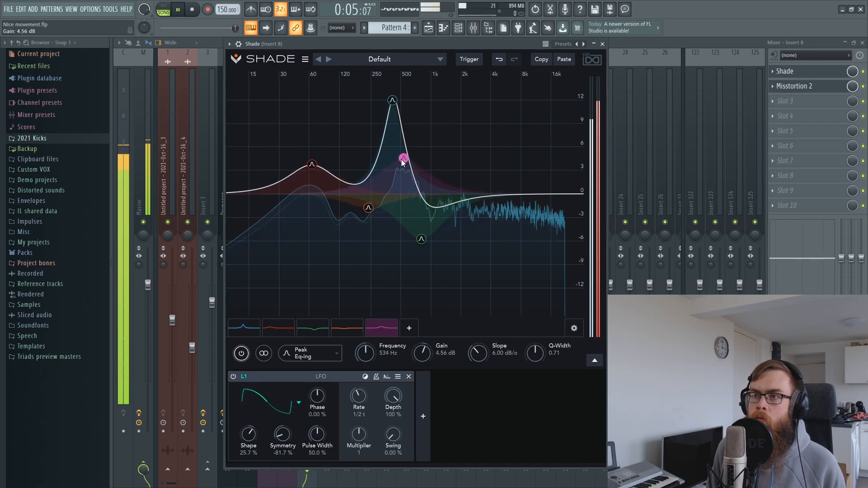
double_click(402, 160)
double_click(368, 207)
Turn the green cut into a boost of about 2 dB near 265 Hz and add a 2.25 dB peak at 382 Hz.
drag(394, 100, 409, 94)
drag(422, 239, 374, 182)
double_click(423, 169)
drag(422, 169, 389, 176)
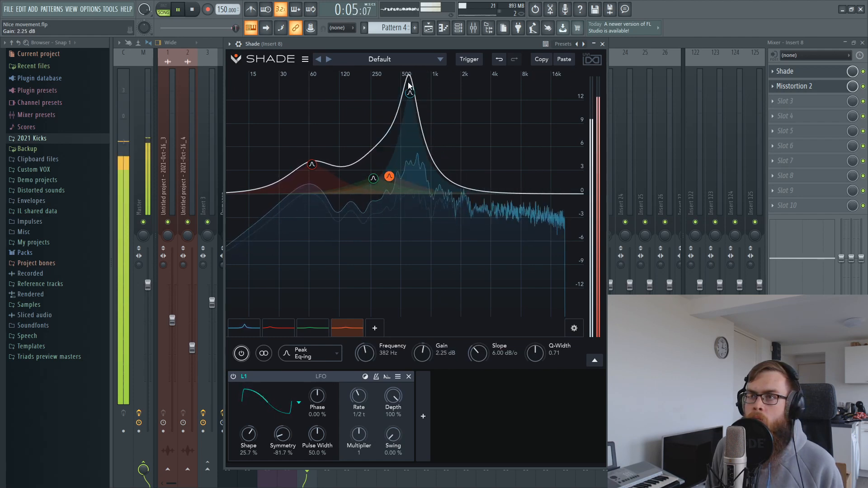
Set the modulated peak to about 456 Hz and 10.6 dB and the low boost to about 57.2 Hz and 5.31 dB.
drag(409, 92, 398, 113)
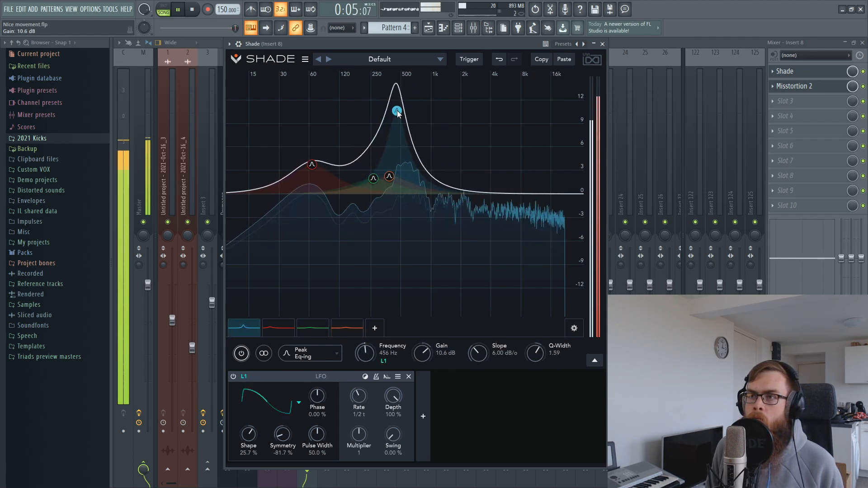
mouse_move(309, 168)
mouse_down()
mouse_move(306, 131)
mouse_move(307, 158)
mouse_up()
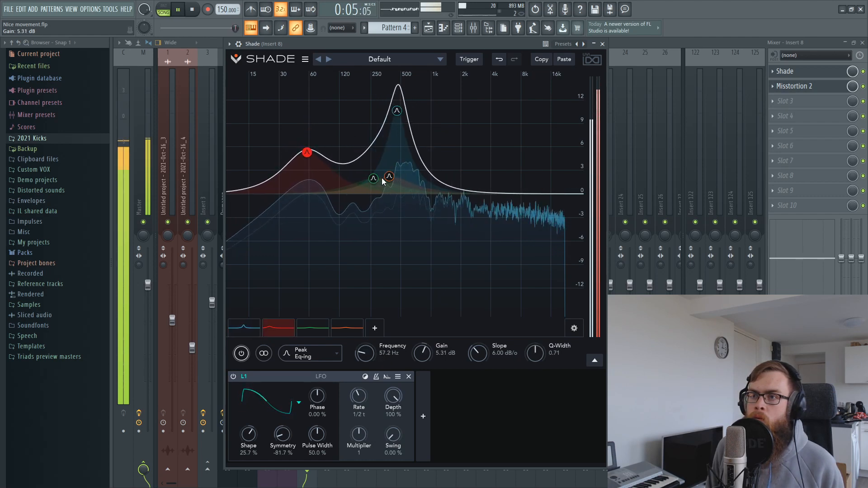
drag(389, 177, 395, 174)
Add a narrow cut with a Q-width of 3.86 and place it at about 341 Hz and -10.0 dB.
double_click(457, 190)
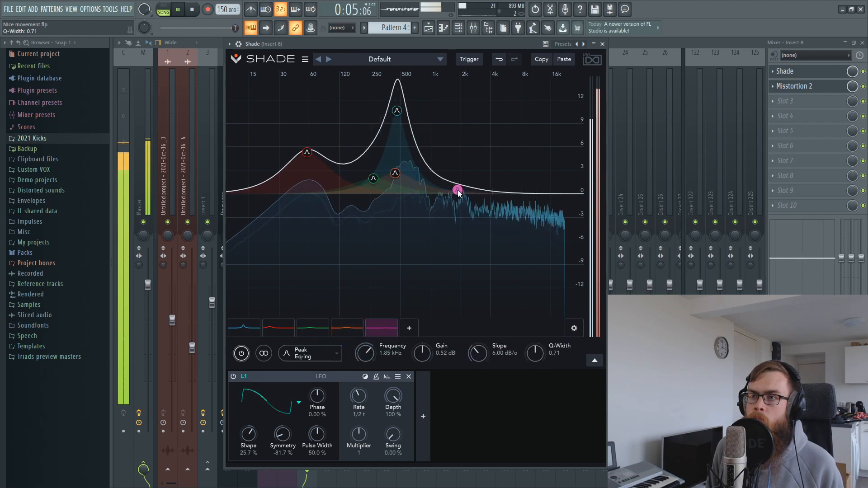
drag(458, 192, 448, 207)
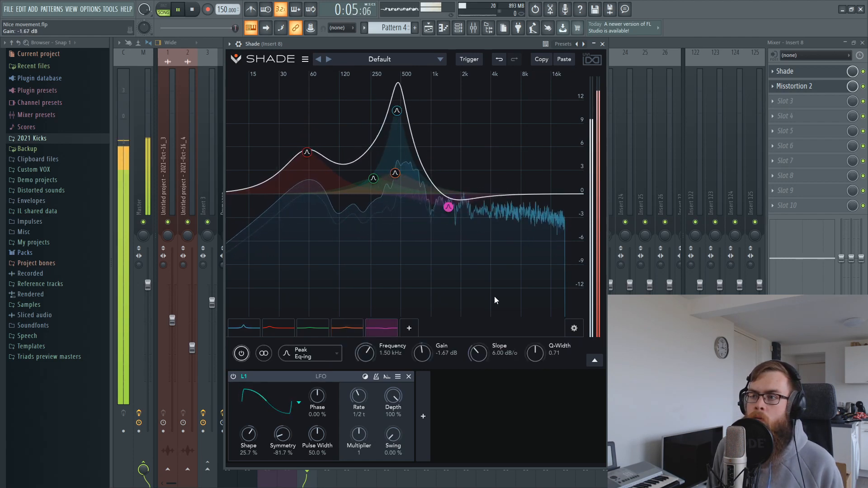
drag(538, 358, 544, 321)
click(453, 212)
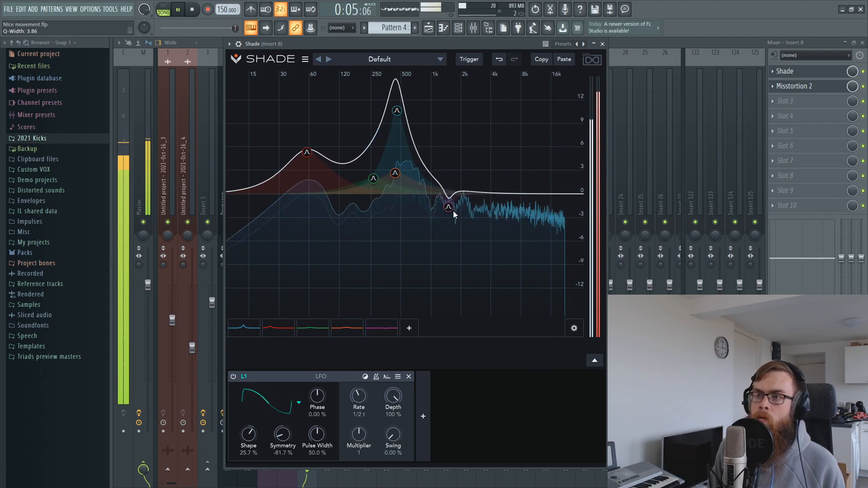
drag(448, 211, 385, 276)
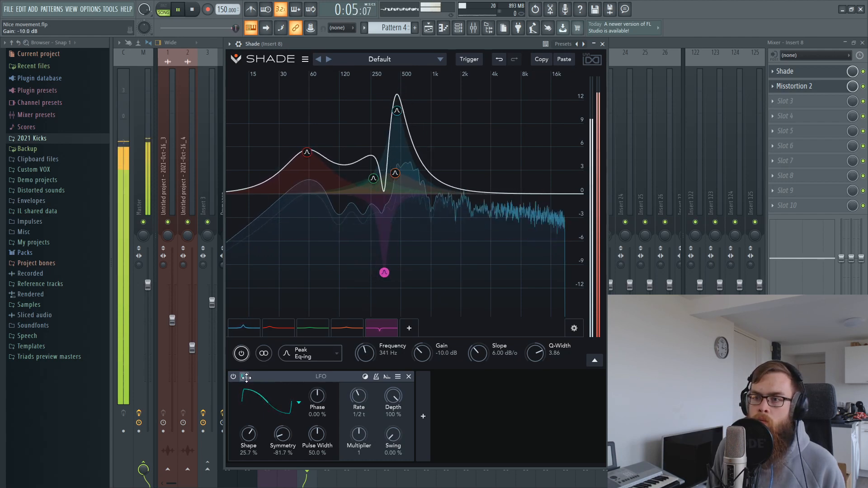
Assign LFO L1 to the narrow cut's frequency and move the cut to about 383 Hz and -12.2 dB.
drag(246, 377, 365, 353)
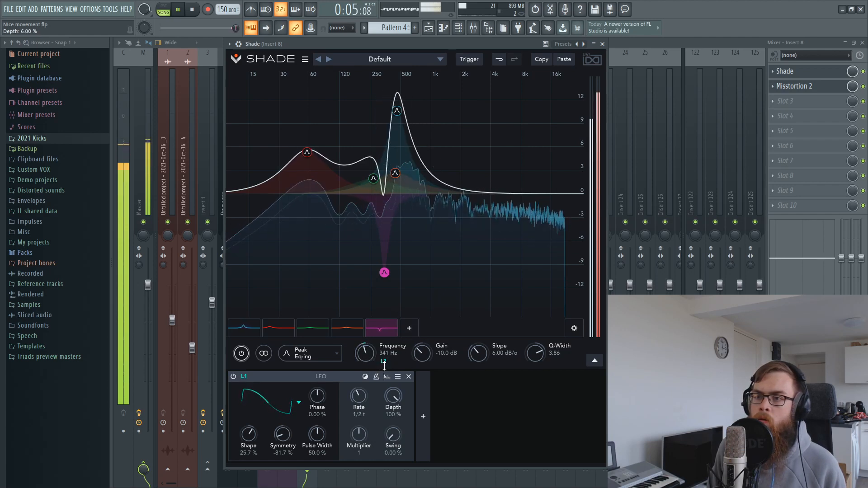
drag(384, 366, 384, 363)
drag(385, 273, 388, 291)
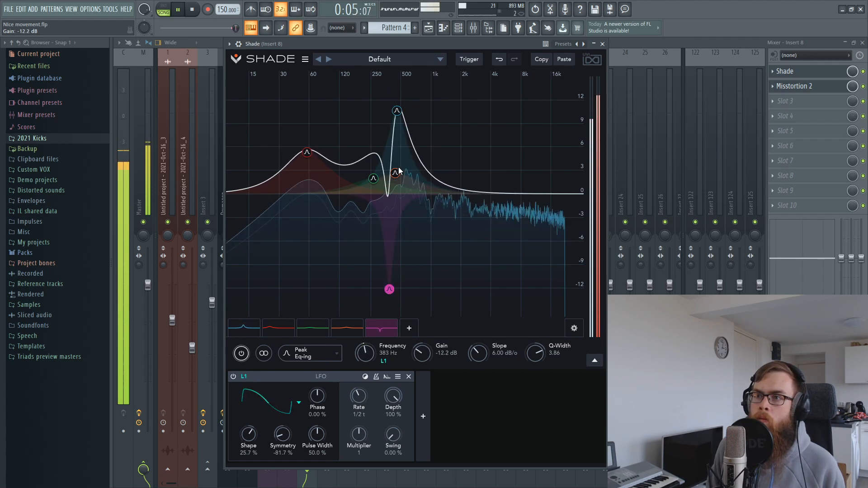
Add a cut of about -6.12 dB at 148 Hz and shape the green peak to 3.29 dB with a Q-width of 2.65.
double_click(437, 177)
drag(438, 177, 348, 243)
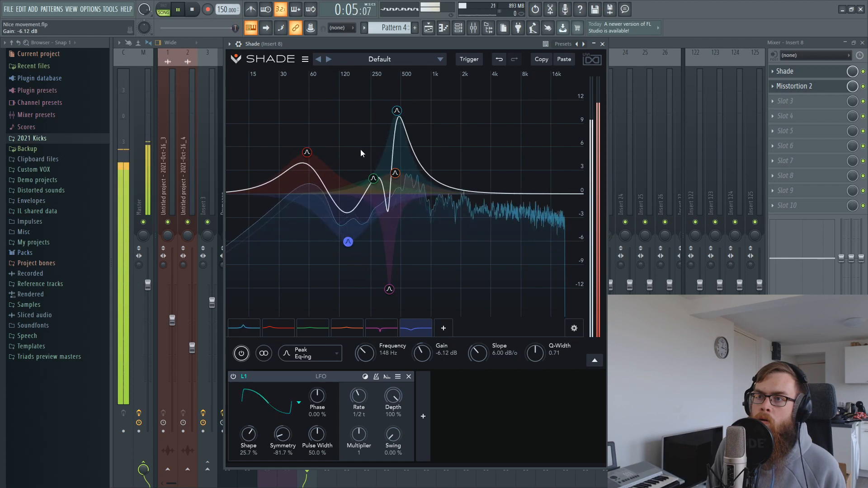
drag(374, 178, 373, 168)
drag(540, 348, 544, 322)
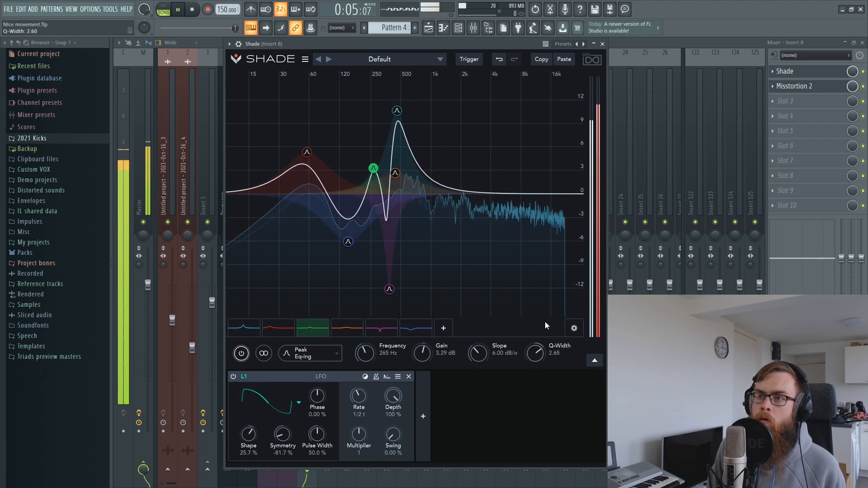
Raise the orange peak to about 4.56 dB, lower the low boost slightly and deepen the blue cut to -7.10 dB at 156 Hz.
drag(373, 168, 387, 147)
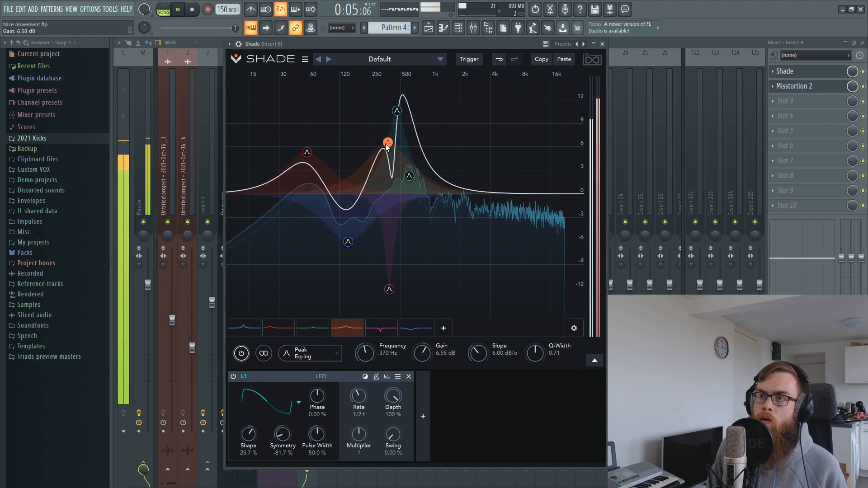
click(308, 149)
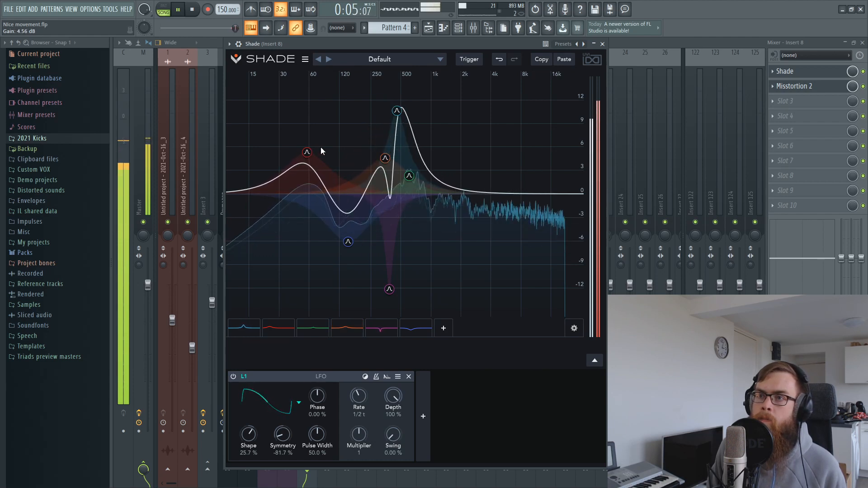
drag(307, 136, 305, 160)
mouse_move(361, 242)
mouse_down()
mouse_move(366, 249)
mouse_move(354, 226)
mouse_move(351, 249)
mouse_up()
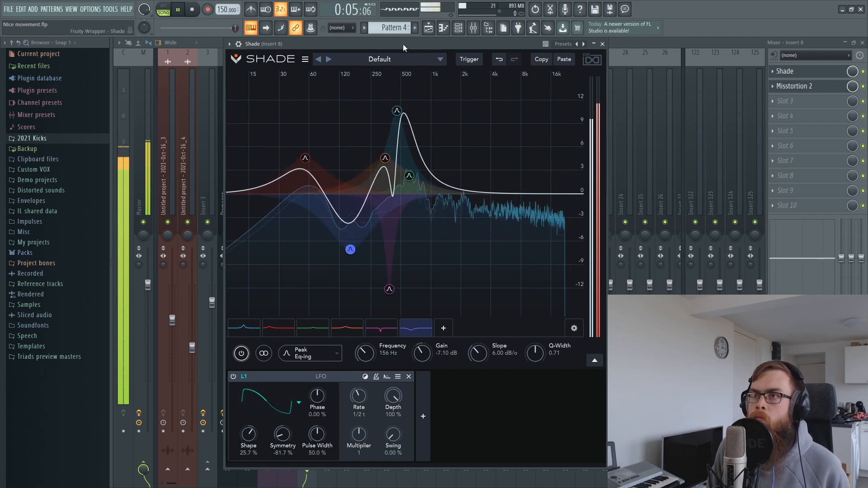
Stop playback and return to the playlist arrangement.
key(space)
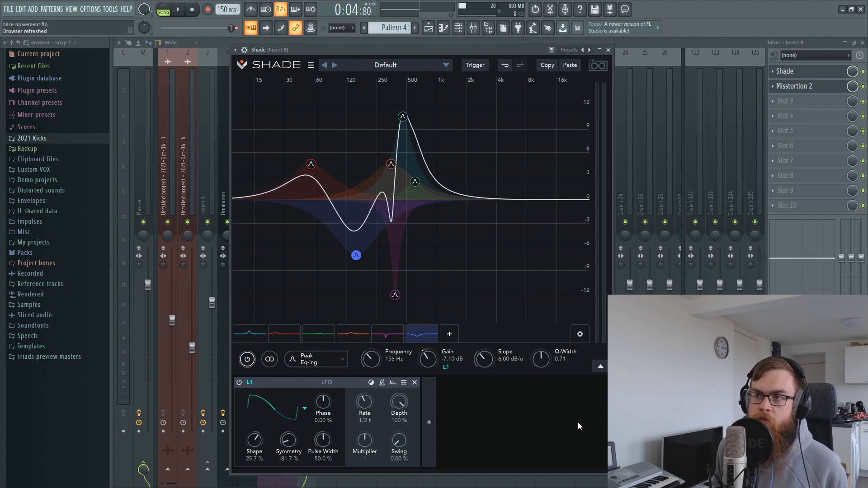
key(F5)
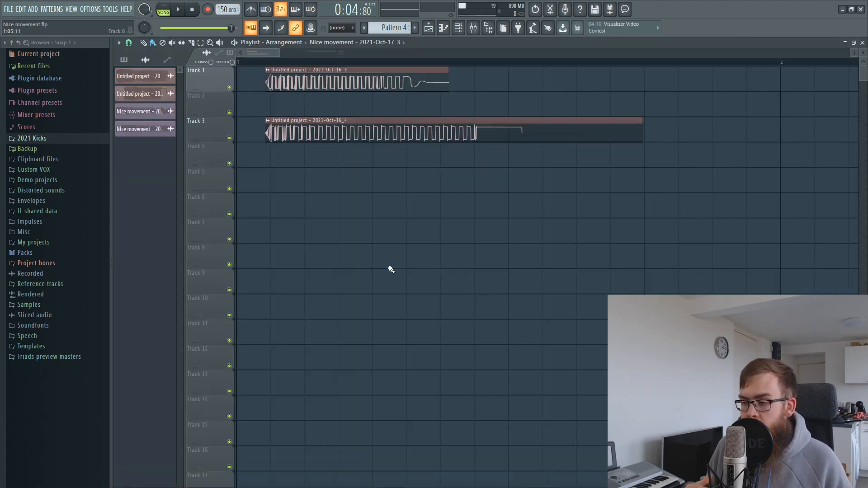